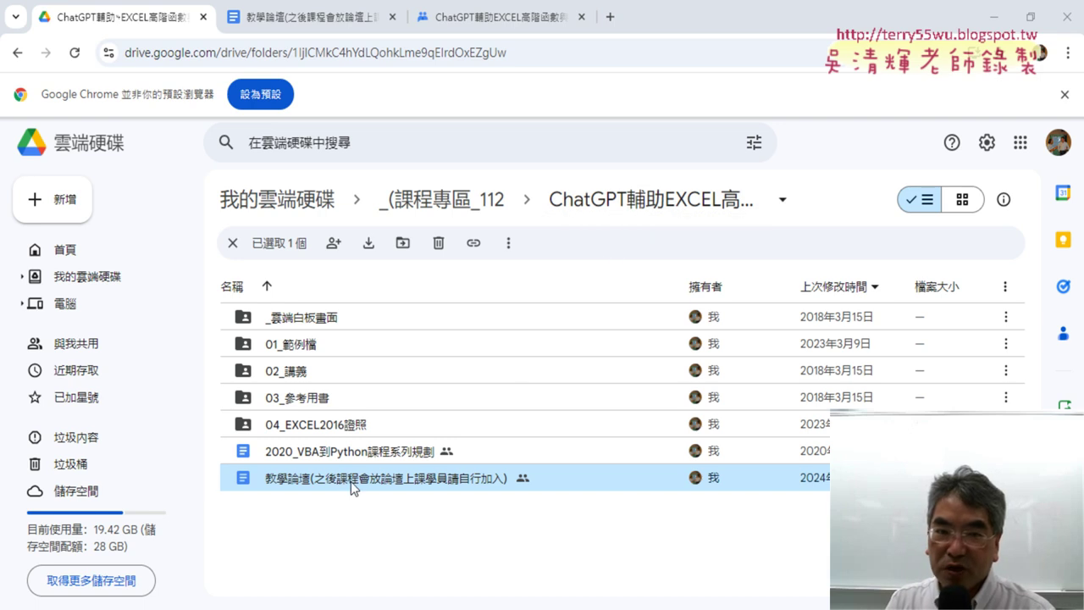
- Go from the teaching-forum document to the course's Google Groups conversation
click(301, 18)
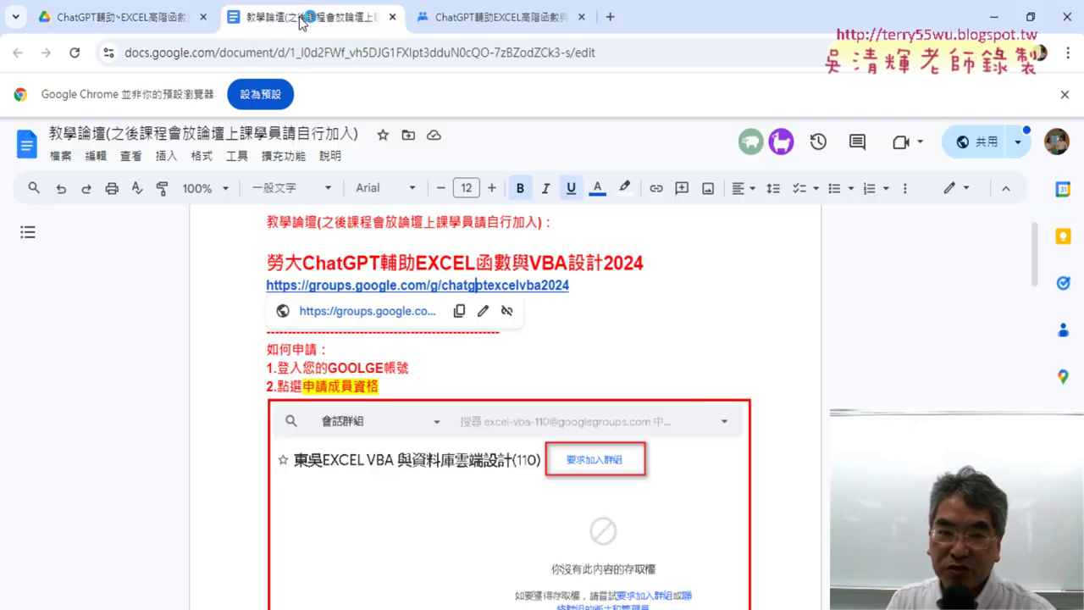
click(481, 24)
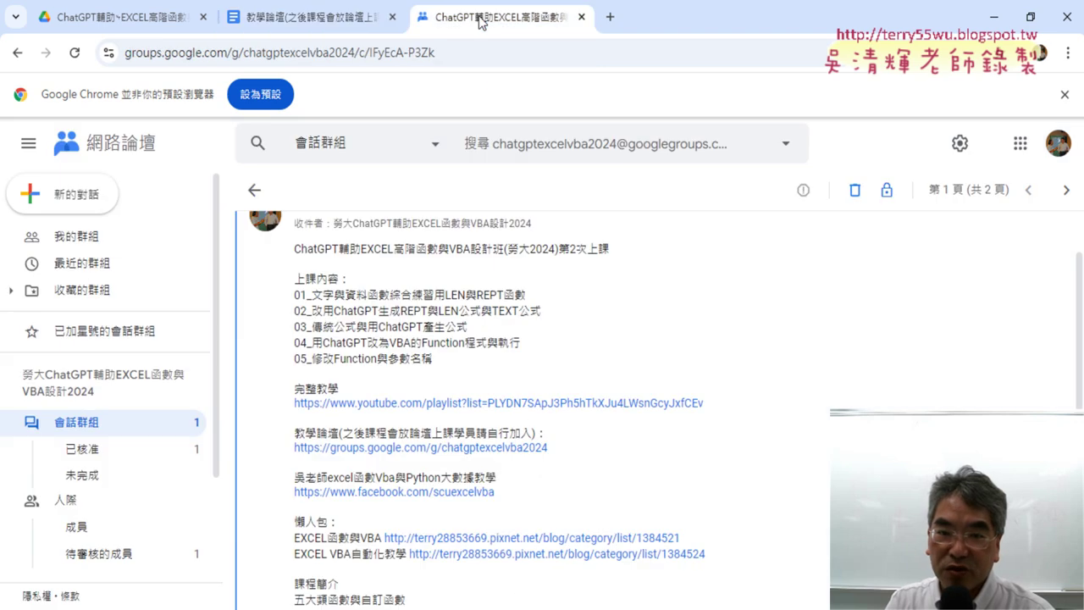
- Open the 第2次上課 post, highlight lesson 01 練習用LEN與REPT函數, and follow its YouTube playlist link
click(15, 52)
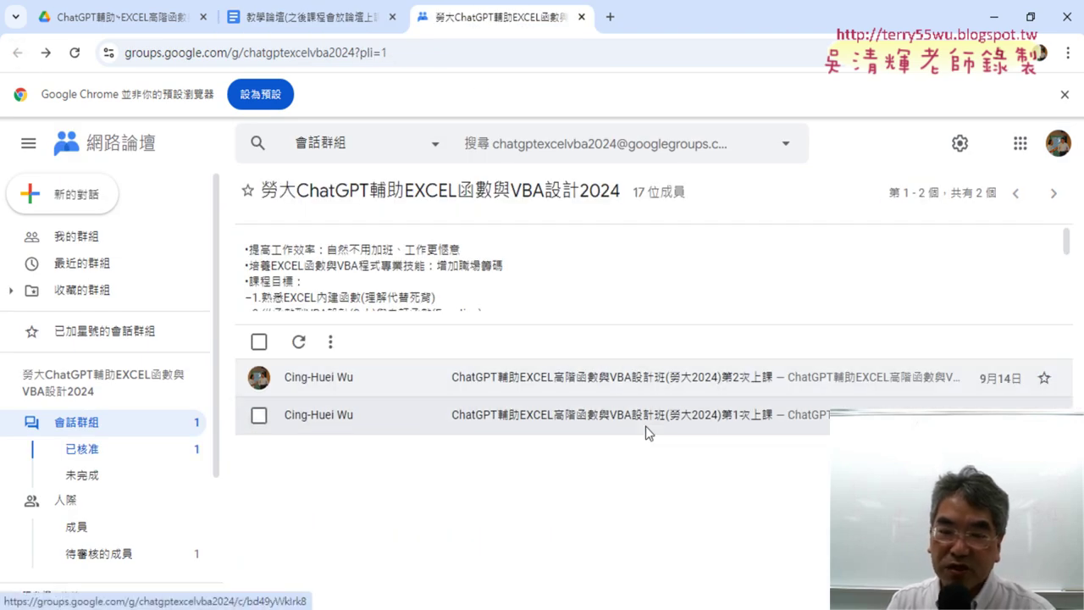
click(655, 381)
drag(455, 444, 298, 363)
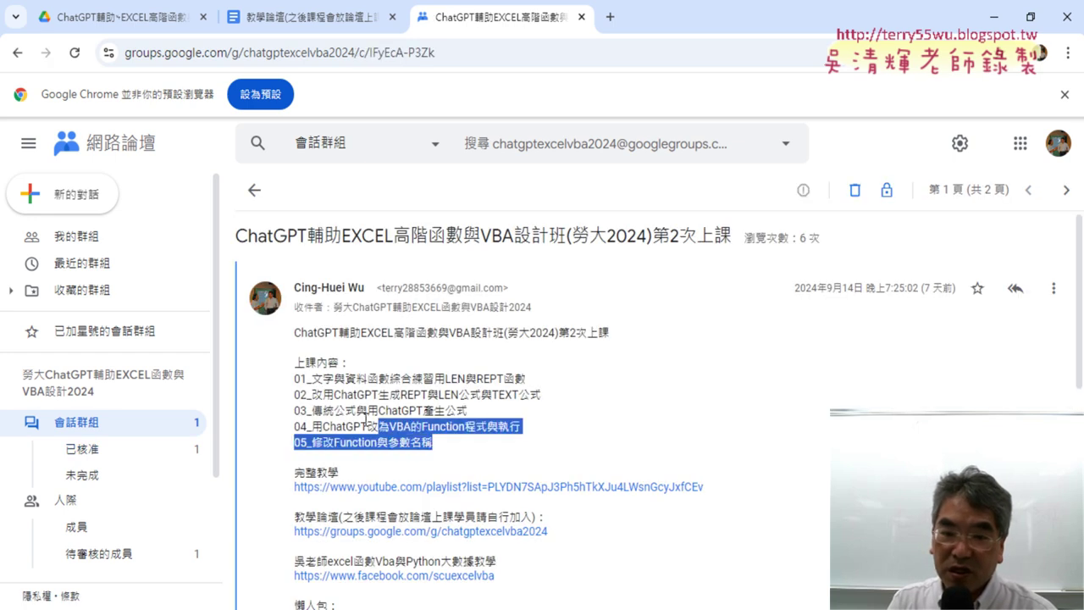
click(609, 415)
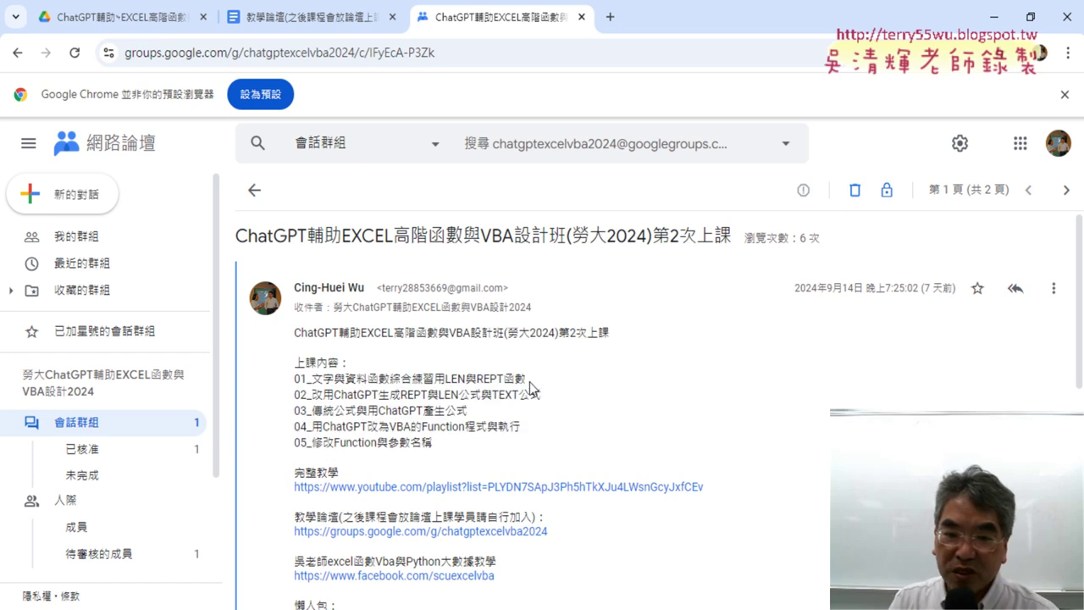
drag(532, 386, 417, 388)
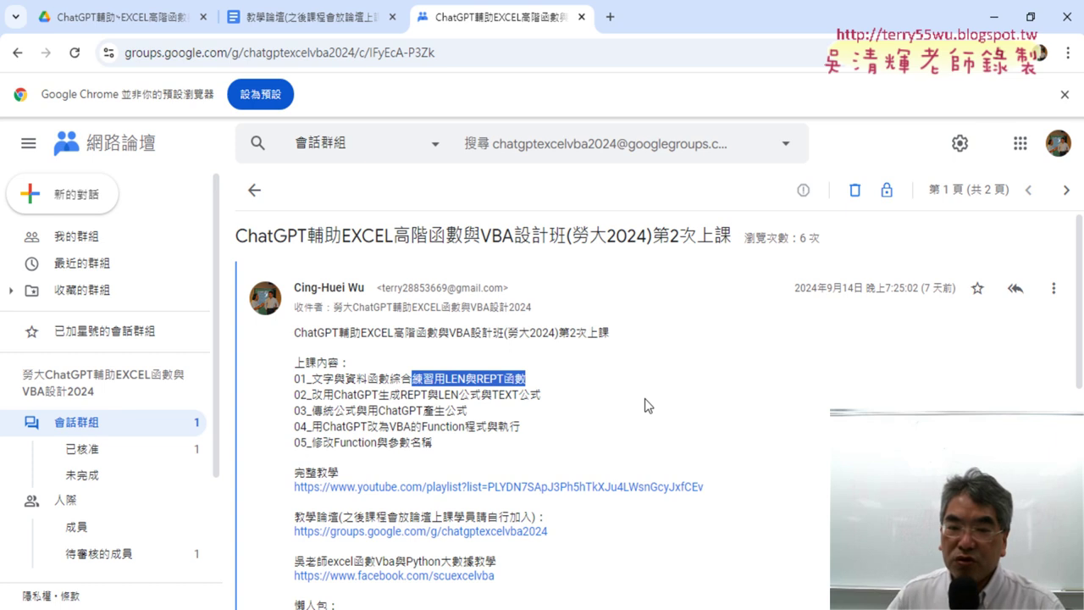
click(632, 487)
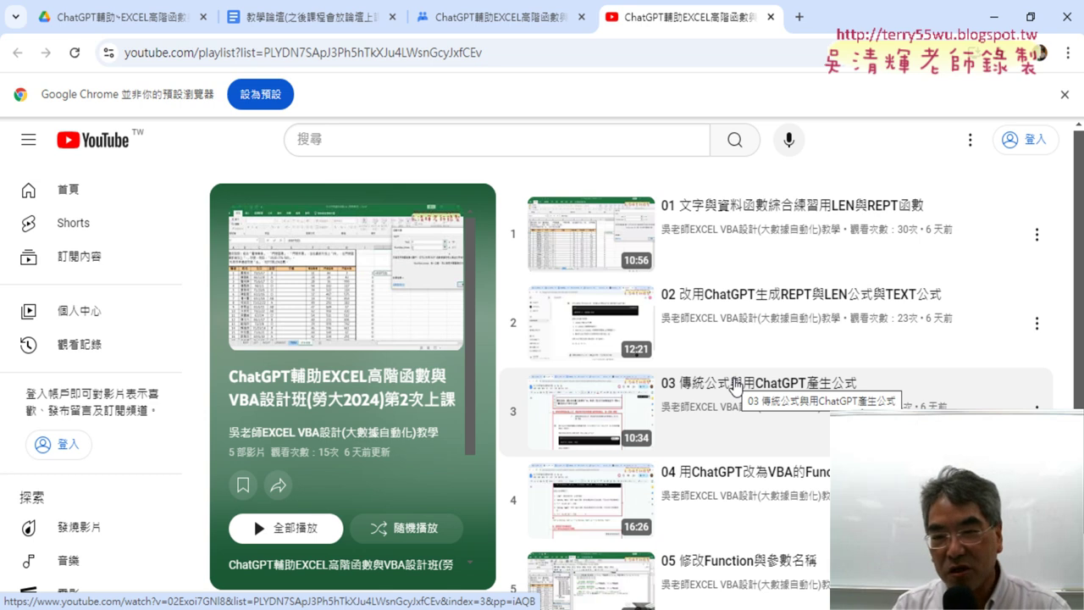
scroll(901, 146, down, 1)
scroll(872, 274, down, 2)
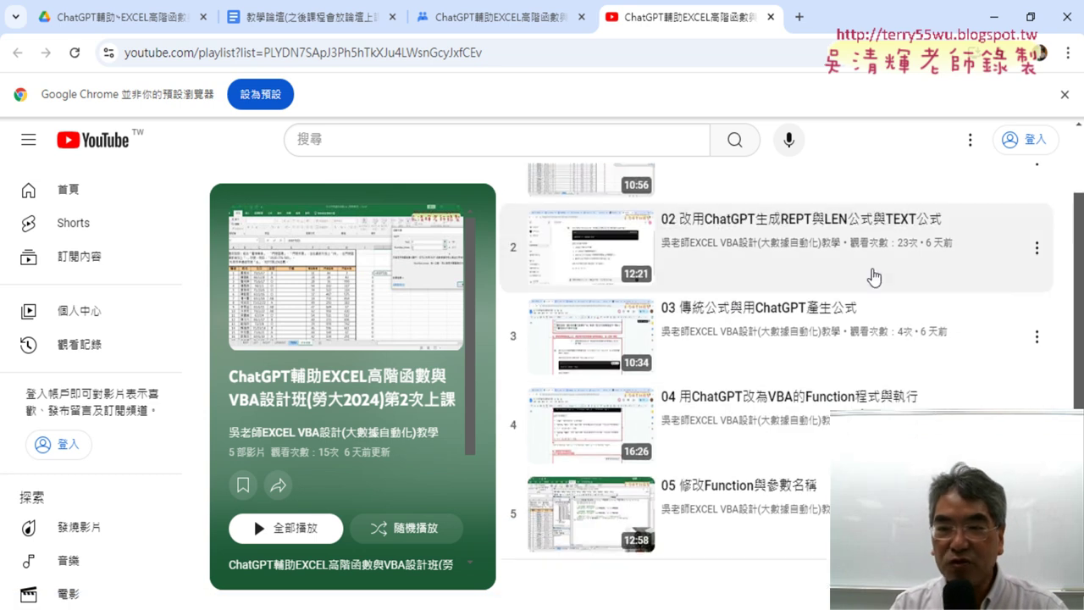
scroll(873, 301, up, 3)
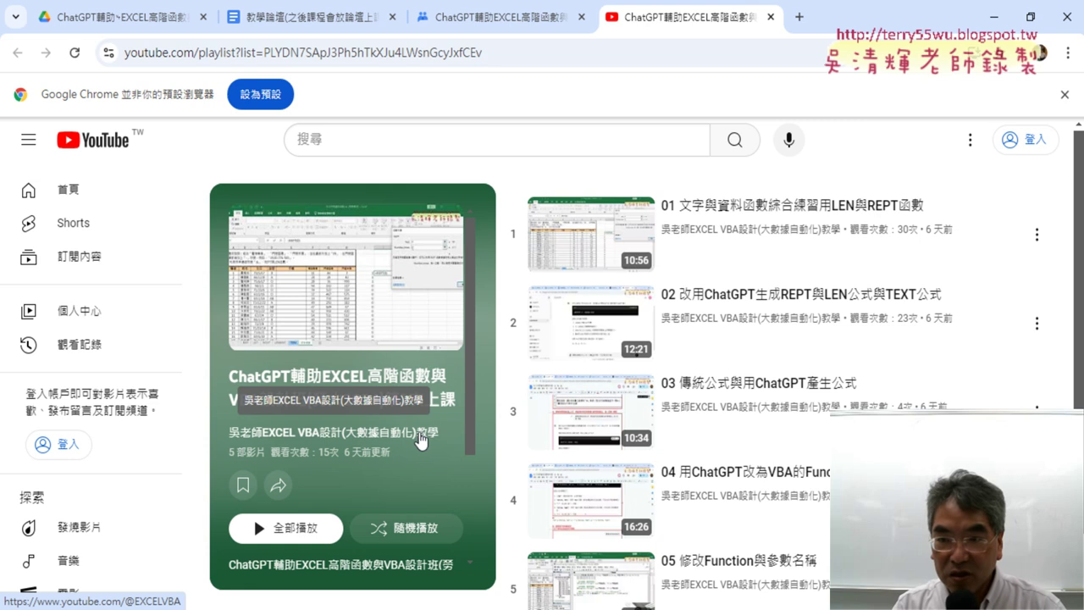
- Back in the 第2次上課 post, highlight lesson line 01 and ChatGPT產生公式 on line 03
click(421, 440)
click(500, 17)
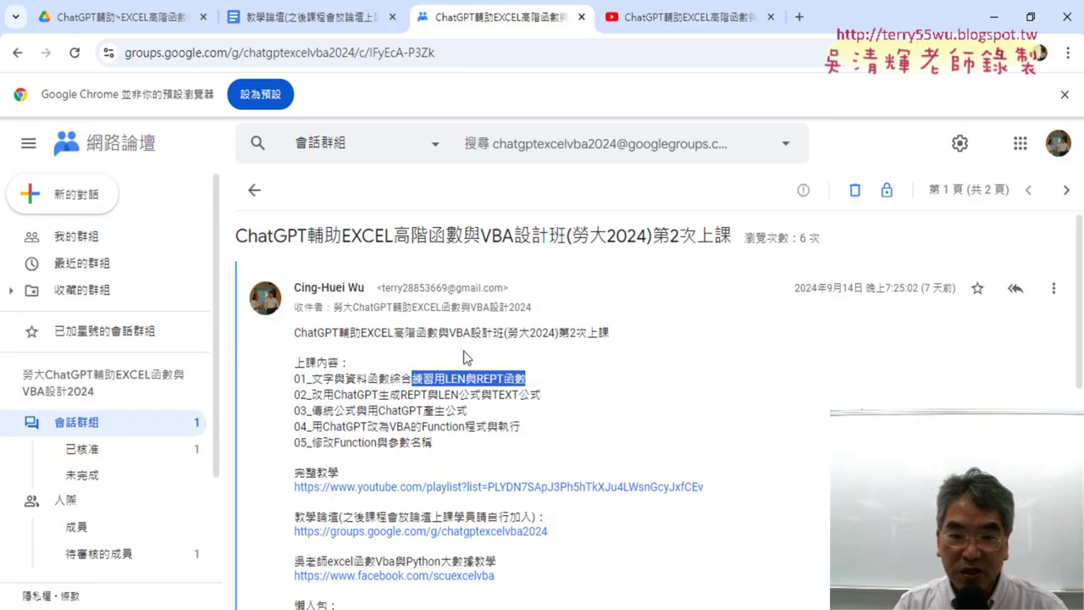
drag(526, 383, 435, 385)
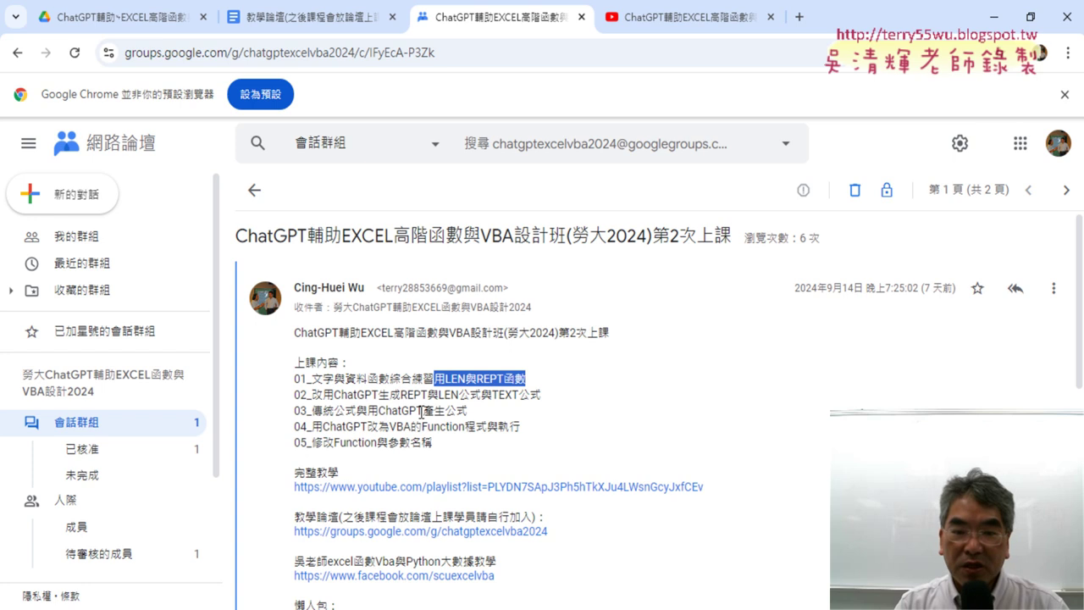
drag(468, 411, 380, 413)
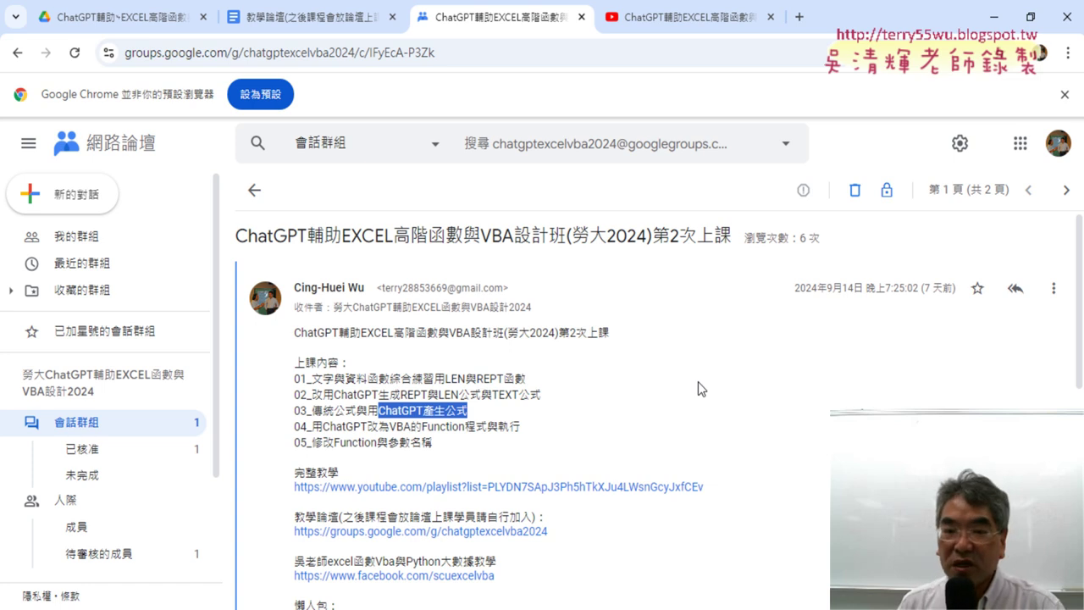
- Highlight the VBA wording on lesson line 04 of the post
drag(389, 427, 411, 427)
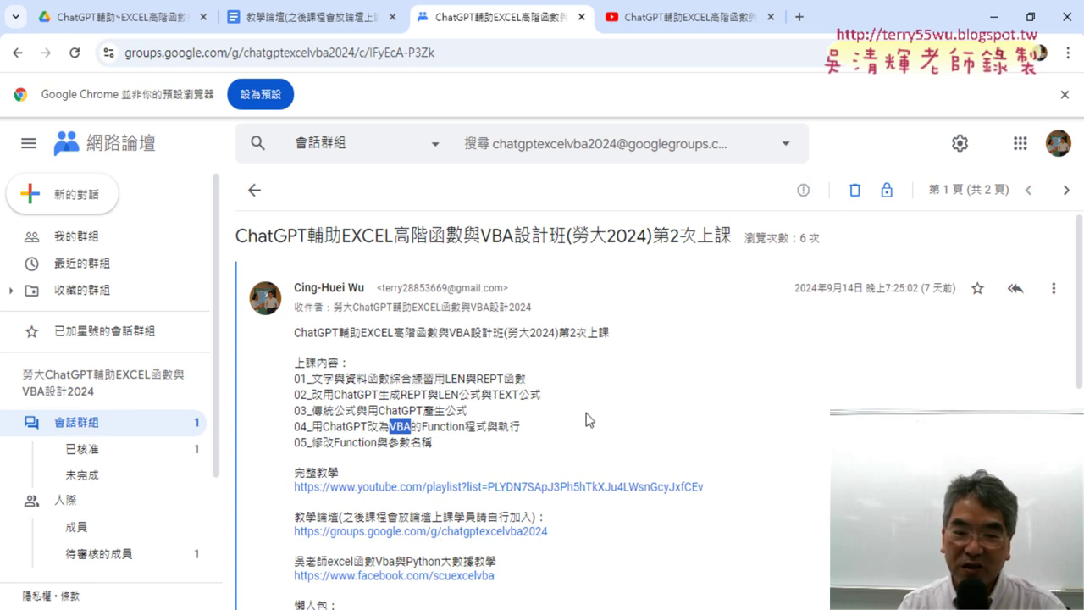
drag(335, 443, 433, 444)
click(444, 443)
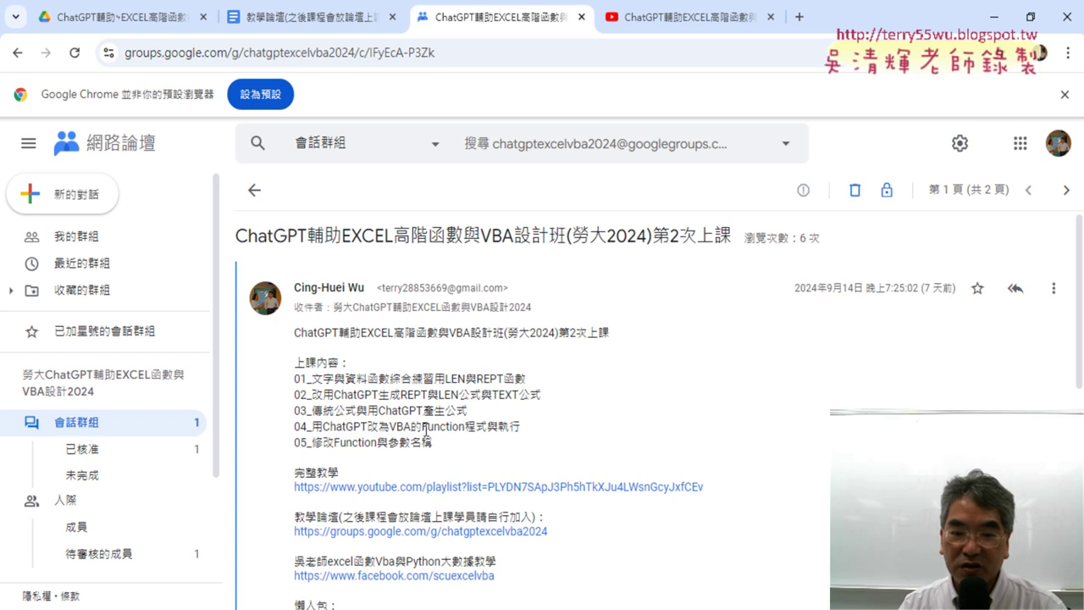
drag(389, 428, 489, 426)
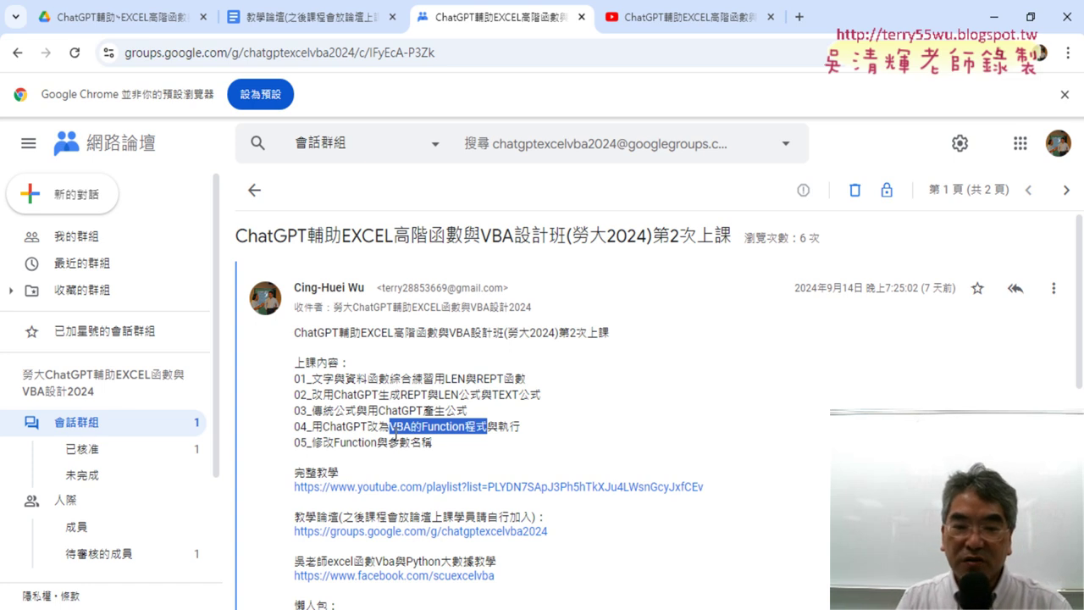
drag(390, 428, 414, 427)
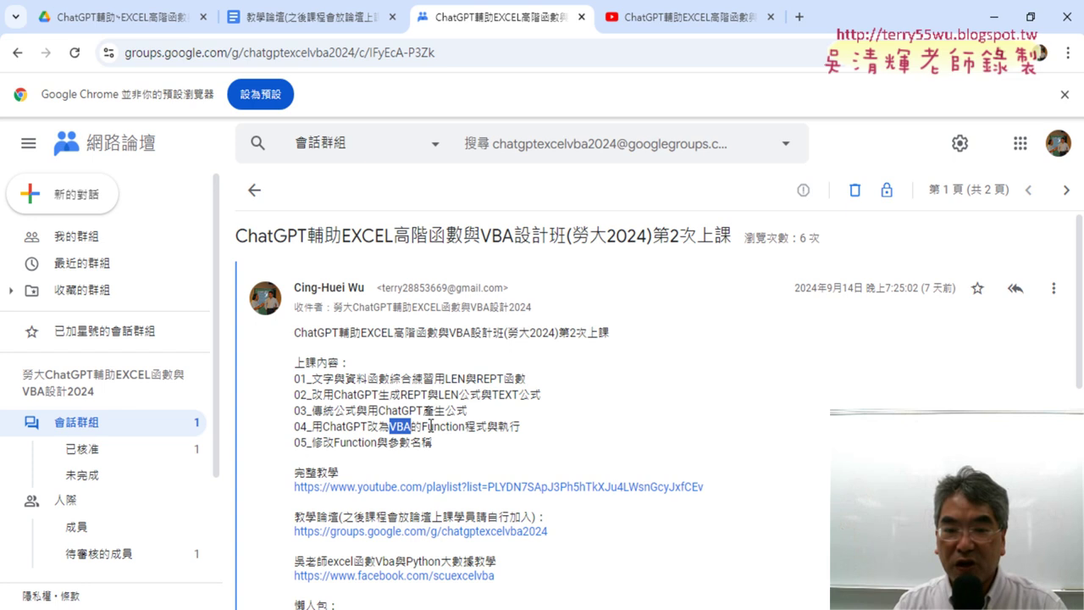
drag(421, 427, 488, 426)
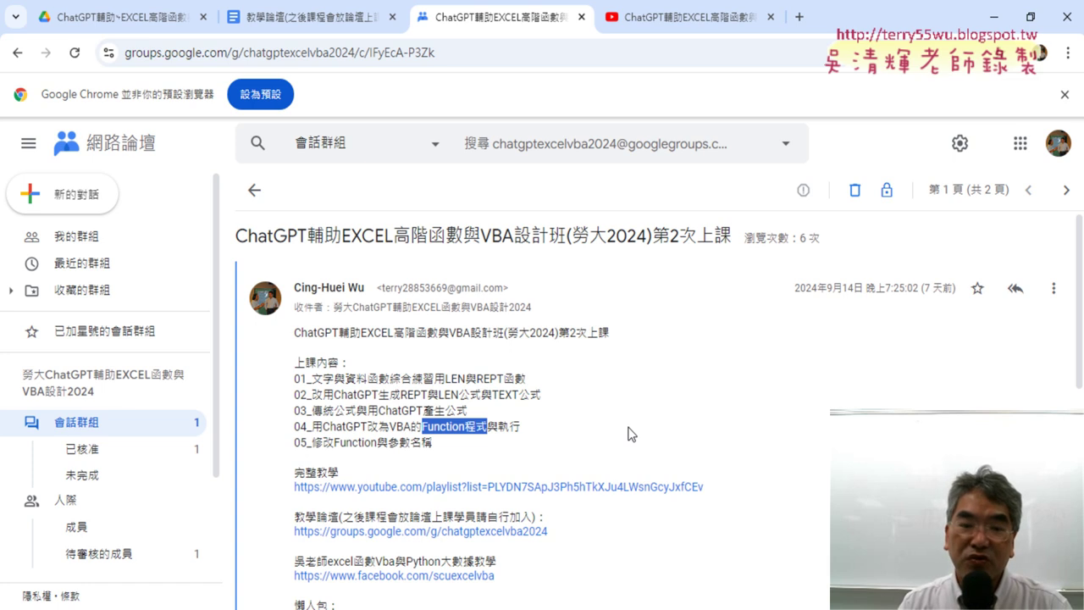
drag(390, 429, 488, 430)
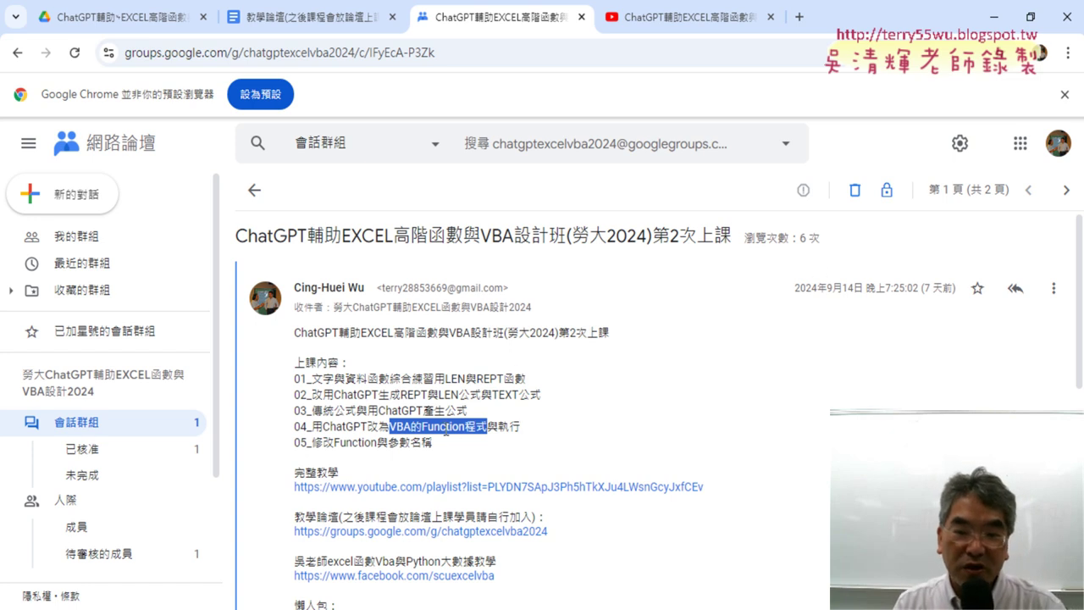
click(432, 428)
drag(421, 426, 458, 426)
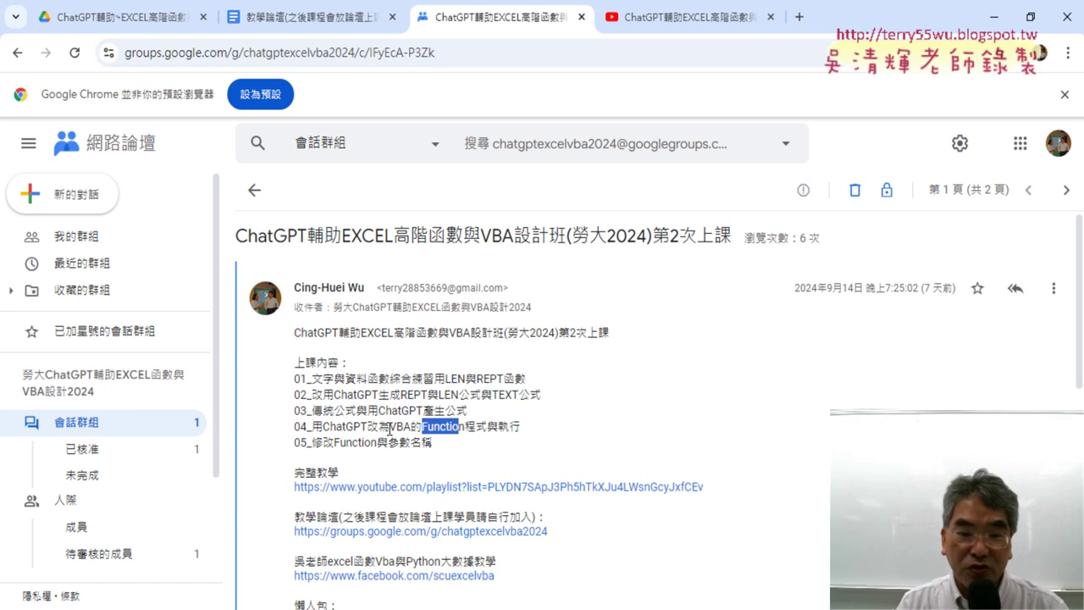
drag(389, 426, 486, 428)
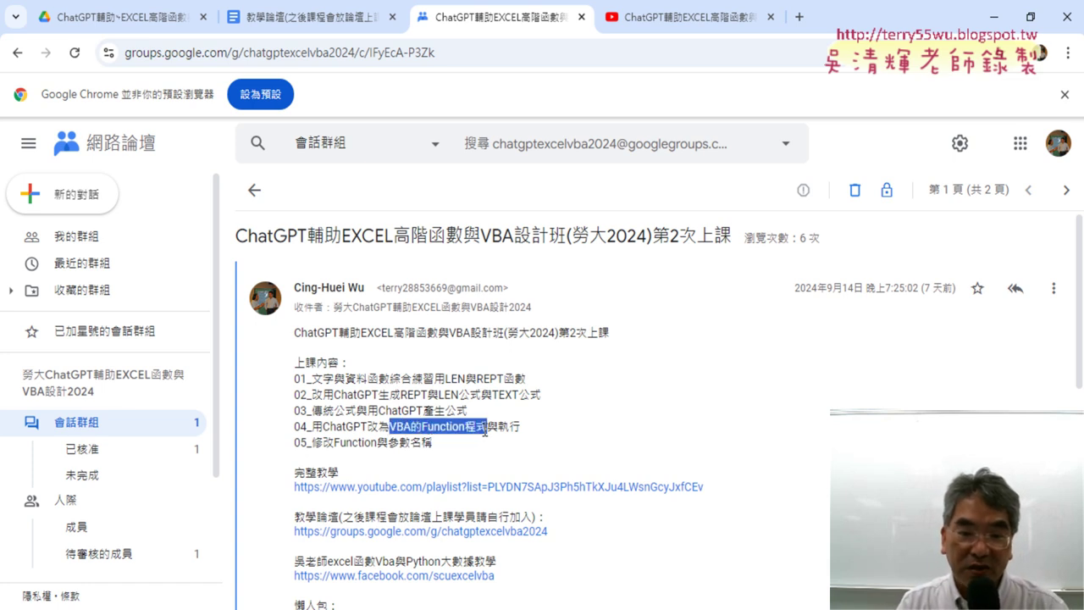
click(422, 426)
drag(422, 427, 464, 426)
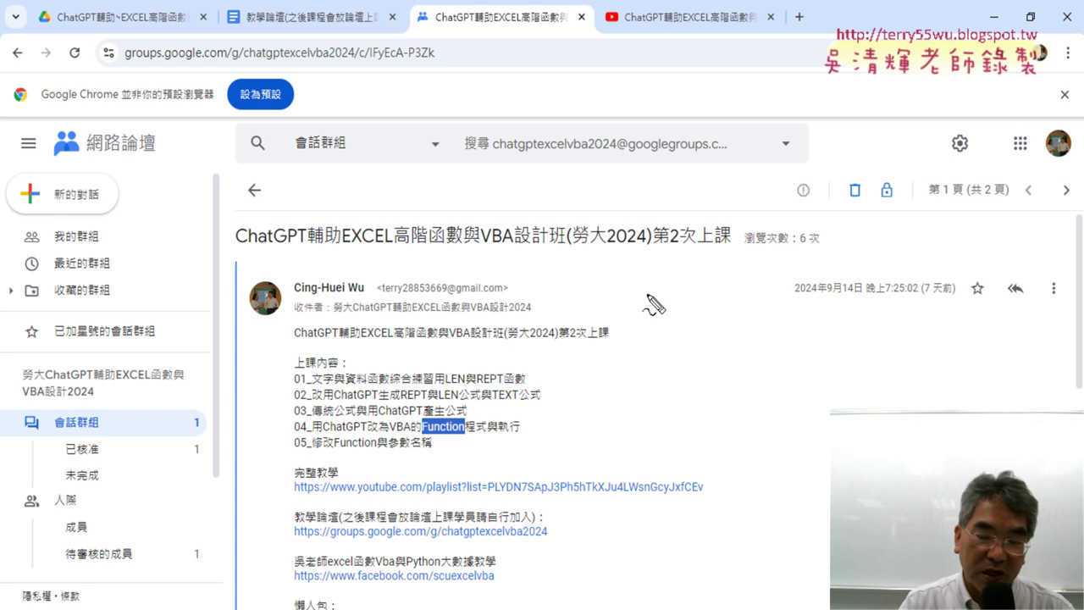
mouse_move(602, 397)
mouse_down()
mouse_move(566, 421)
mouse_move(627, 402)
mouse_move(631, 421)
mouse_up()
- Mark up the lesson list in red: write sub, underline 程式, point to Function, then clear the marks
mouse_move(651, 346)
mouse_down()
mouse_move(646, 398)
mouse_move(670, 408)
mouse_move(562, 442)
mouse_up()
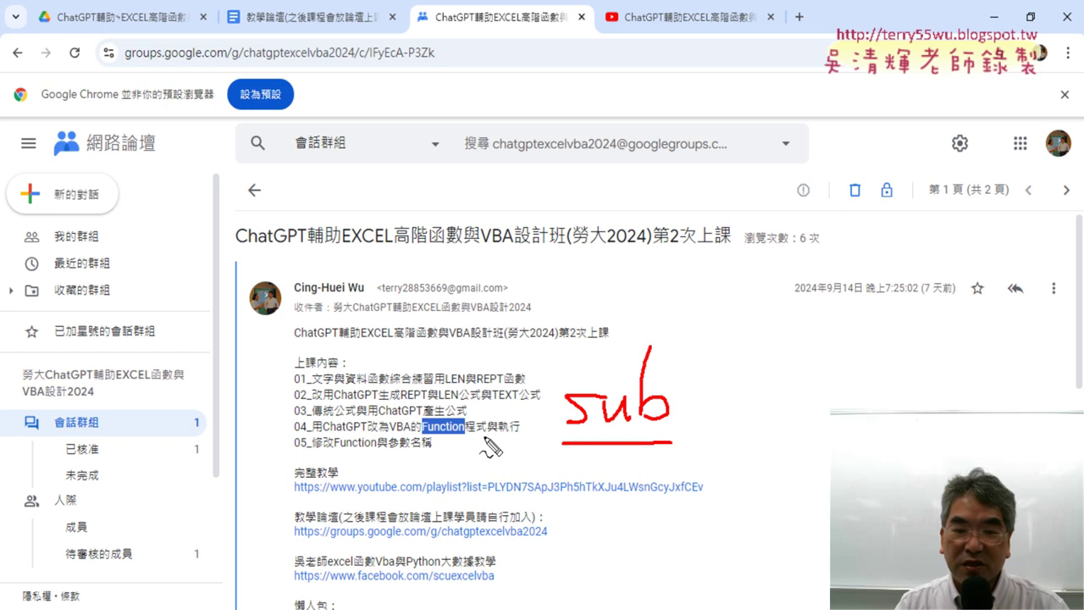
drag(486, 436, 466, 436)
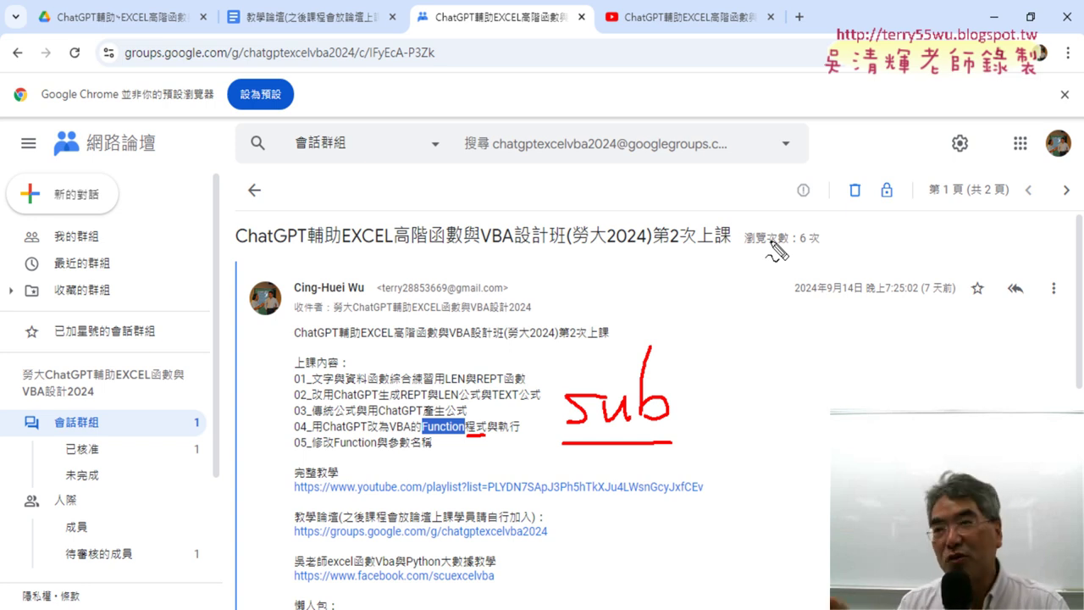
mouse_move(429, 383)
mouse_down()
mouse_move(424, 395)
mouse_move(449, 415)
mouse_up()
mouse_move(514, 383)
mouse_down()
mouse_move(520, 415)
mouse_move(554, 412)
mouse_up()
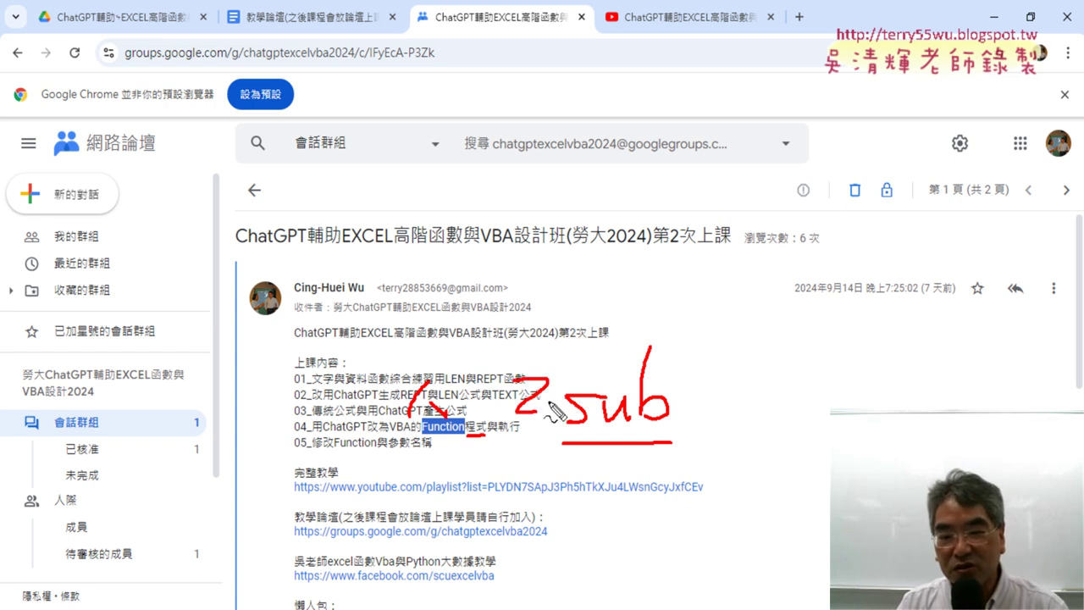
click(552, 408)
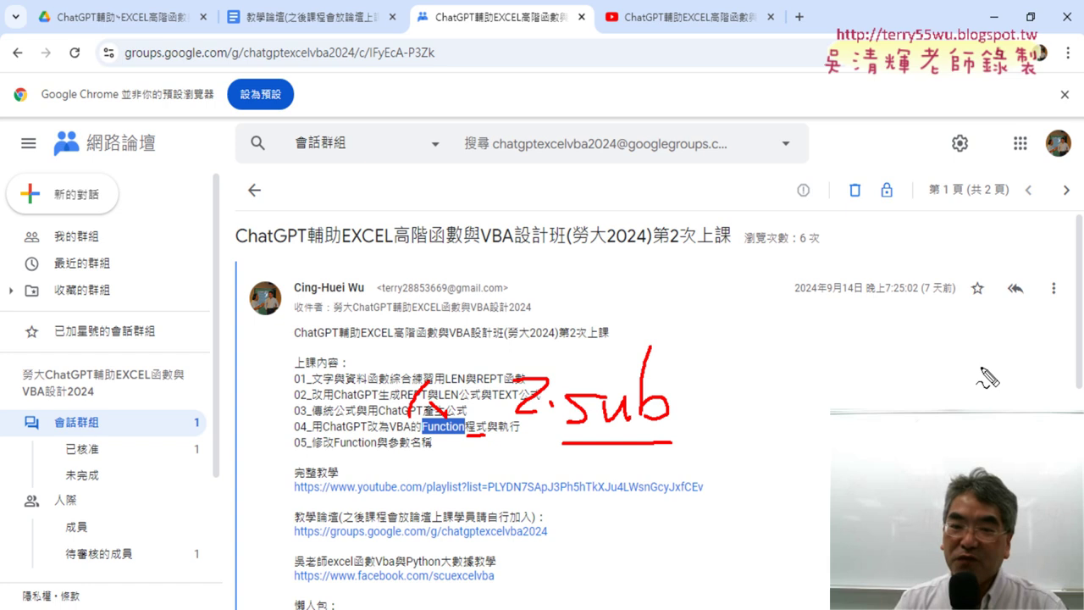
drag(423, 436, 463, 436)
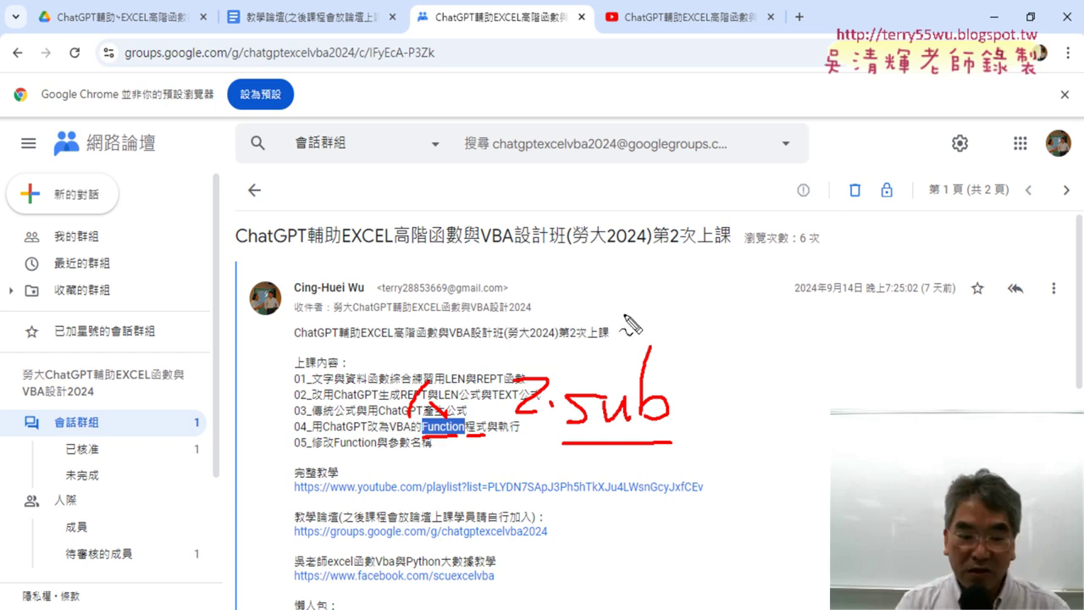
key(Escape)
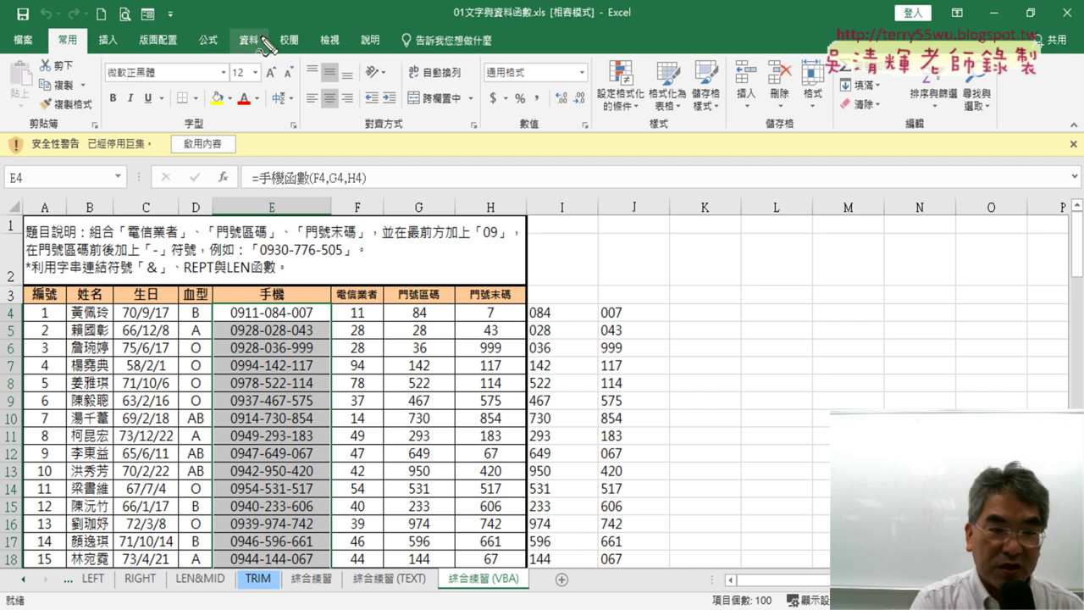
mouse_move(234, 158)
mouse_down()
mouse_move(169, 127)
mouse_move(237, 157)
mouse_up()
mouse_move(284, 250)
mouse_down()
mouse_move(222, 184)
mouse_move(280, 178)
mouse_up()
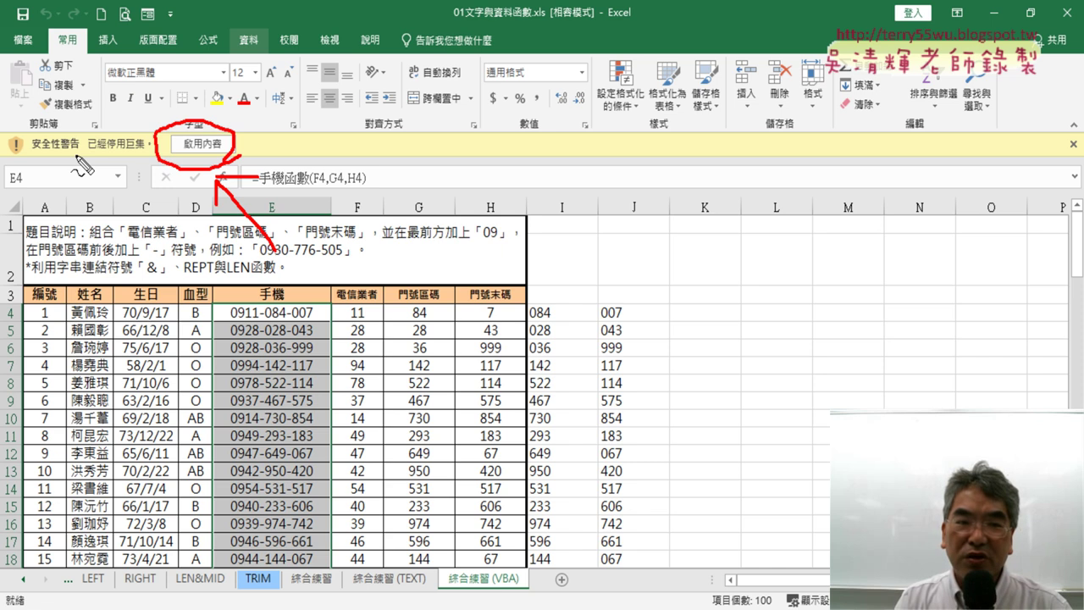
drag(75, 156, 157, 154)
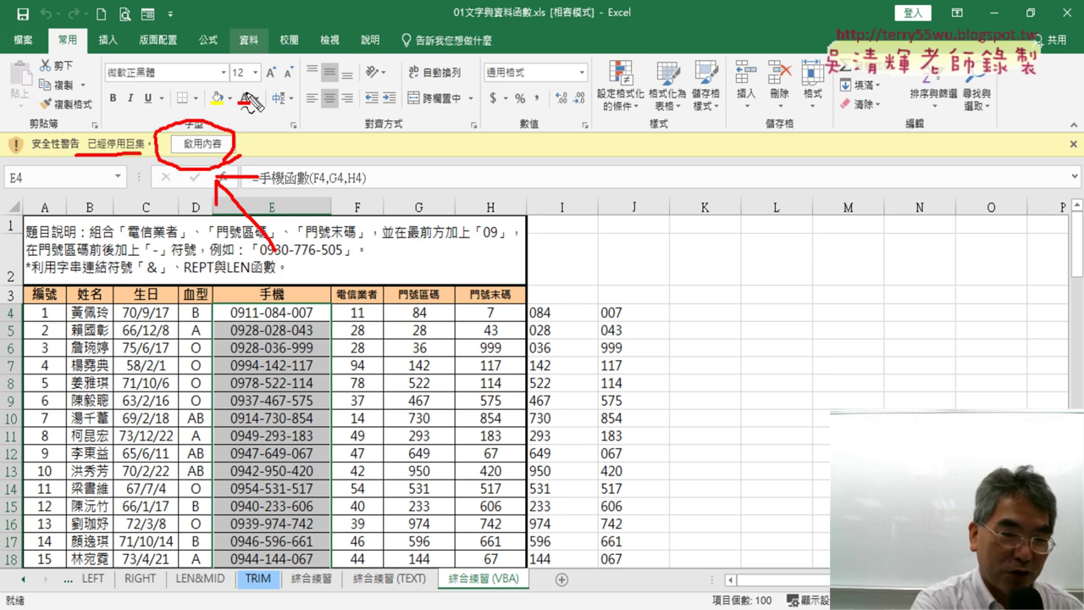
- Enable the workbook's macros and inspect E4's =手機函數(F4,G4,H4) formula without changing it
click(203, 146)
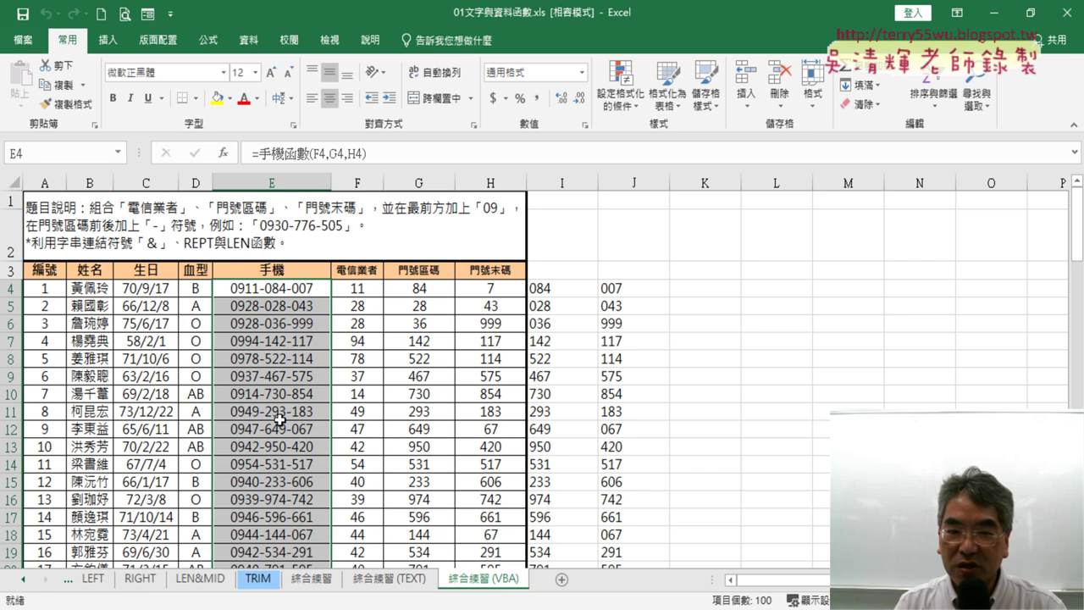
click(396, 154)
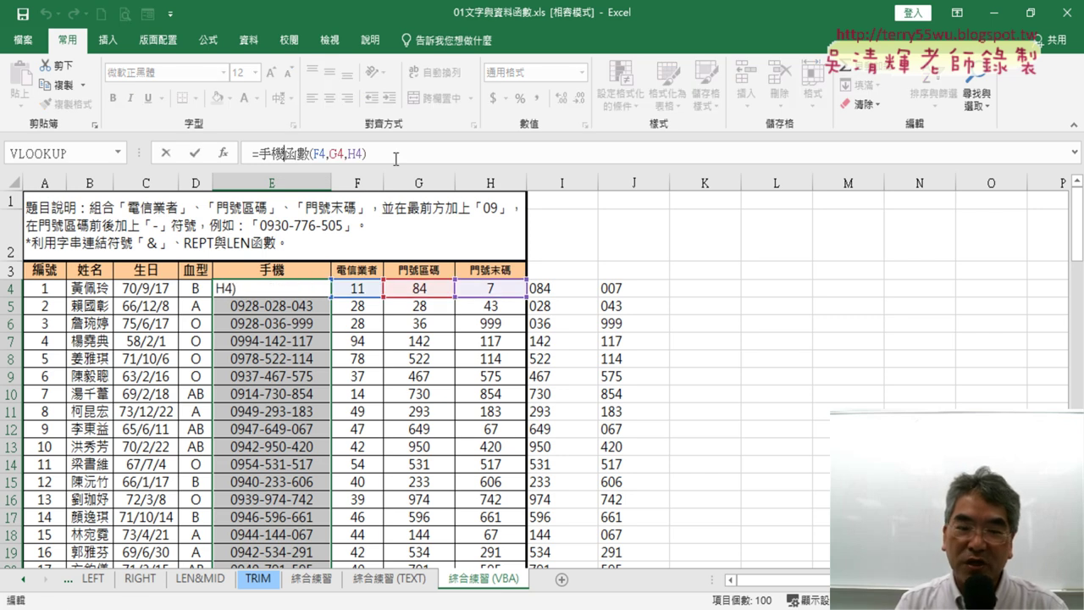
click(166, 154)
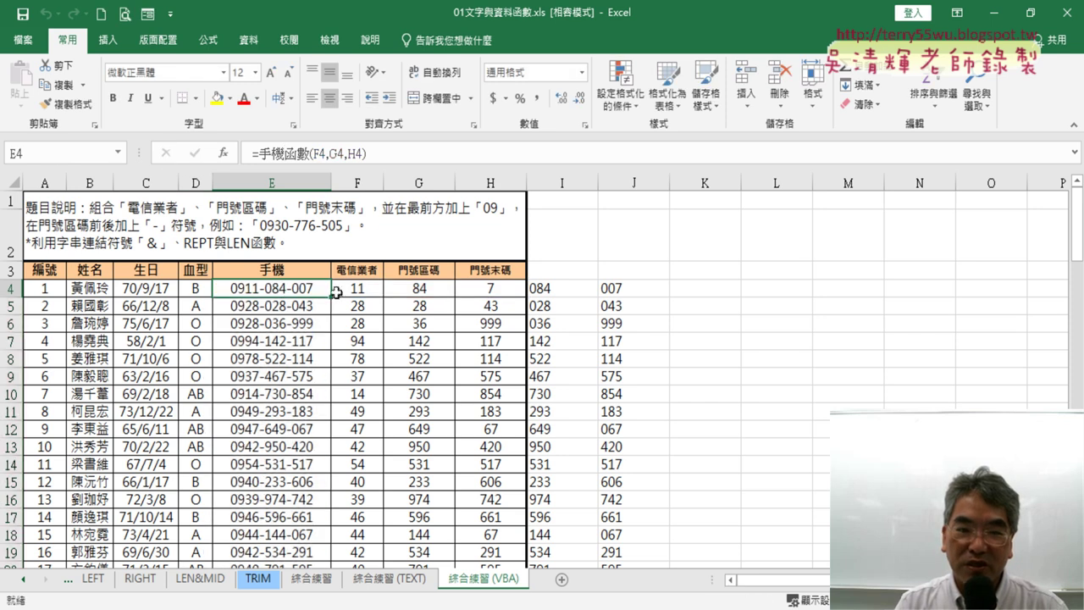
- Clear E4, open Insert Function, move the dialog aside, and list the 使用者定義 category
key(Delete)
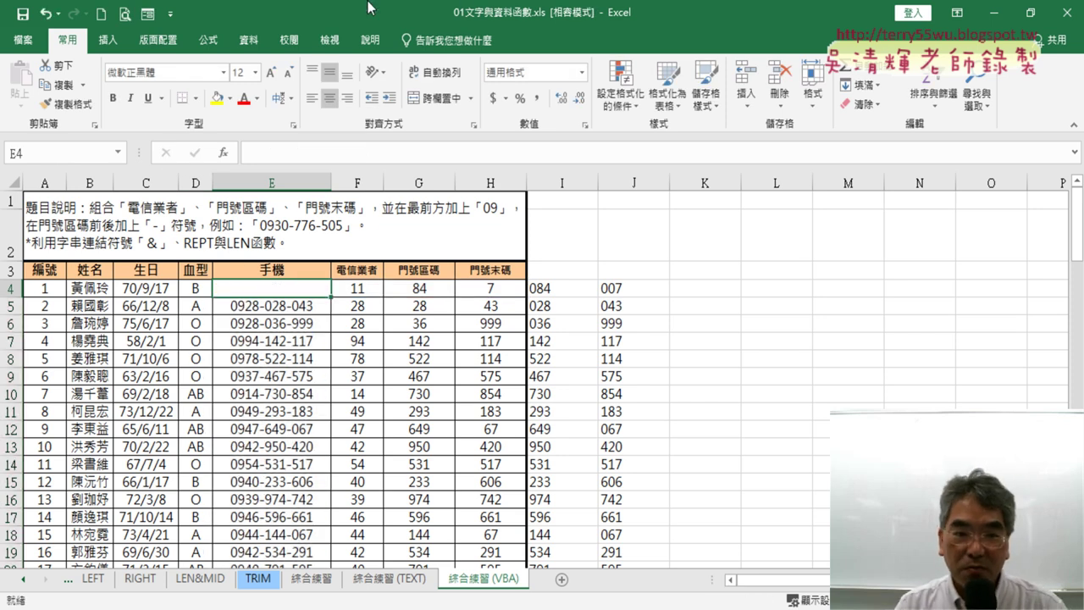
click(224, 154)
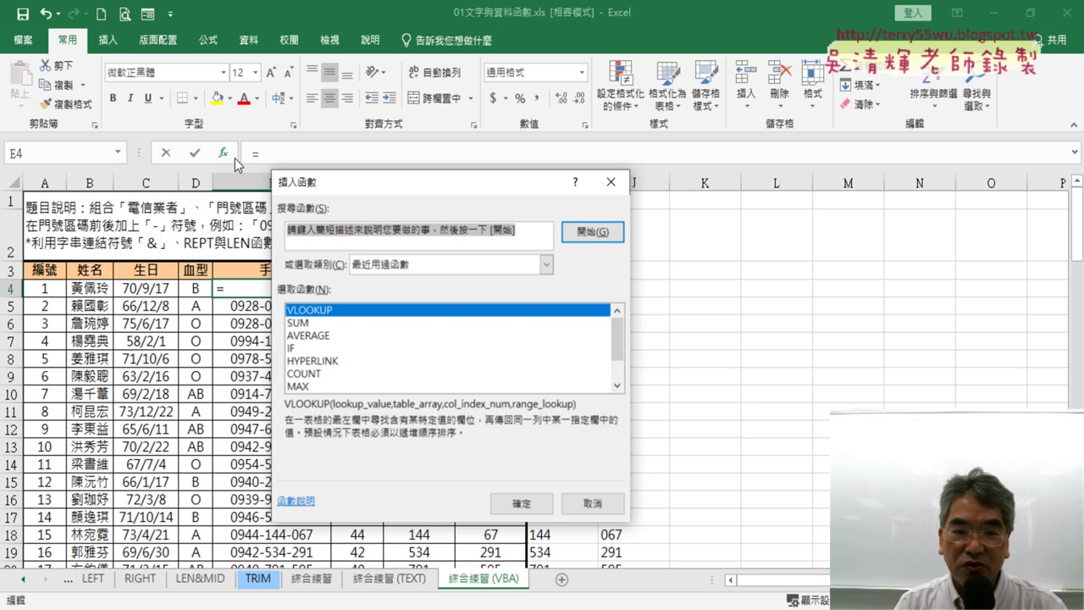
drag(462, 181, 662, 127)
click(659, 210)
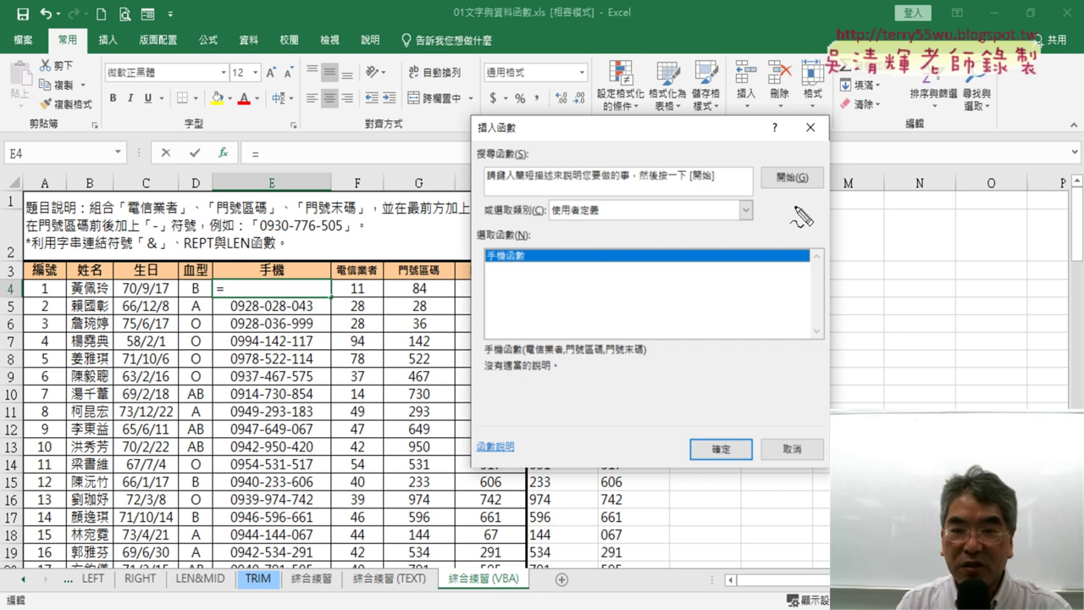
drag(535, 271, 543, 276)
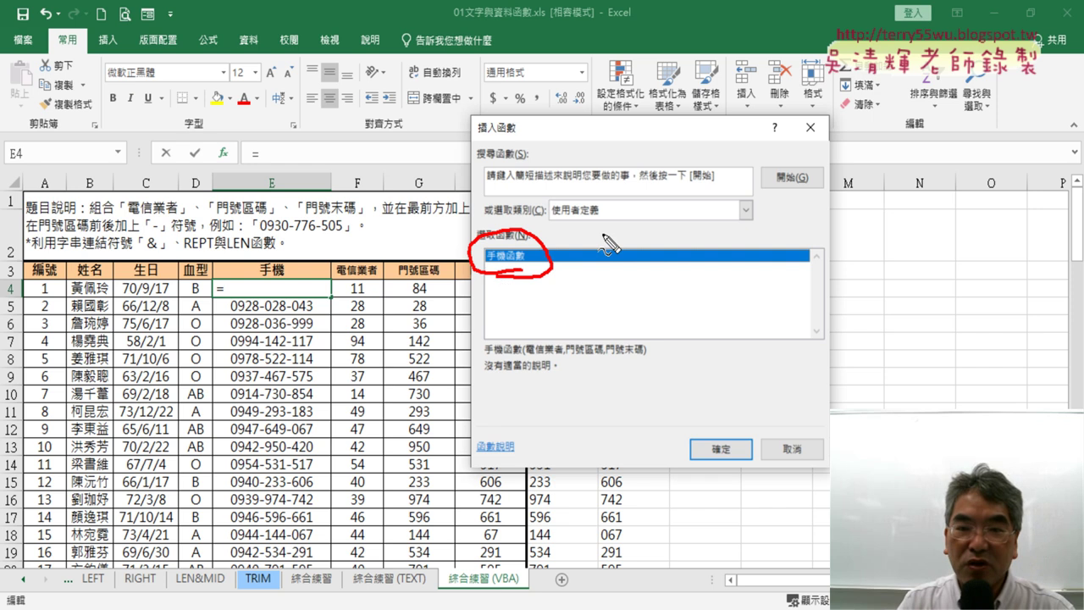
drag(609, 245, 584, 227)
drag(217, 168, 222, 176)
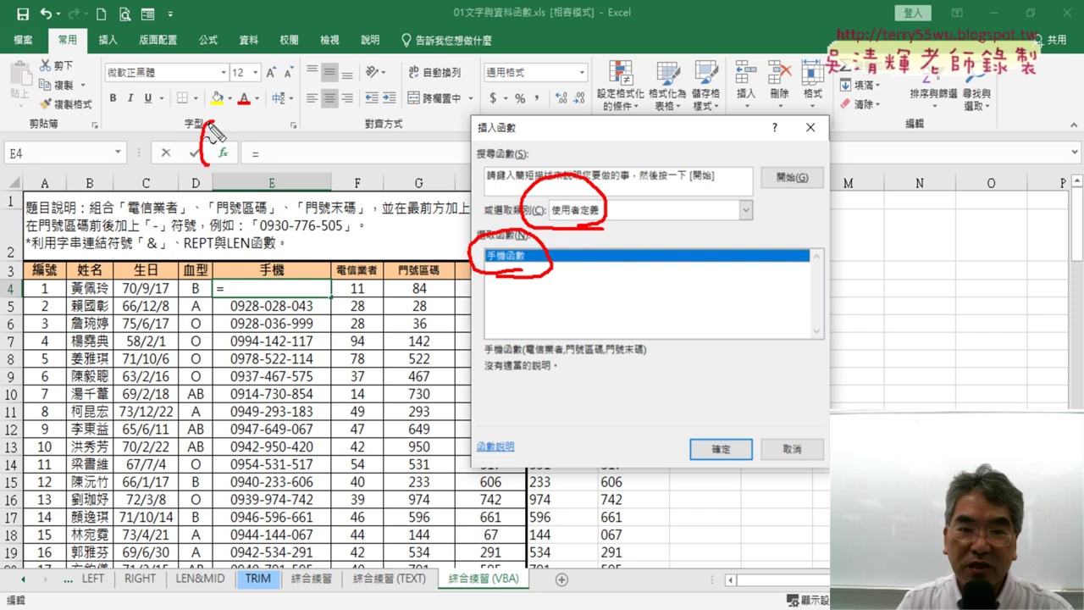
drag(204, 71, 201, 109)
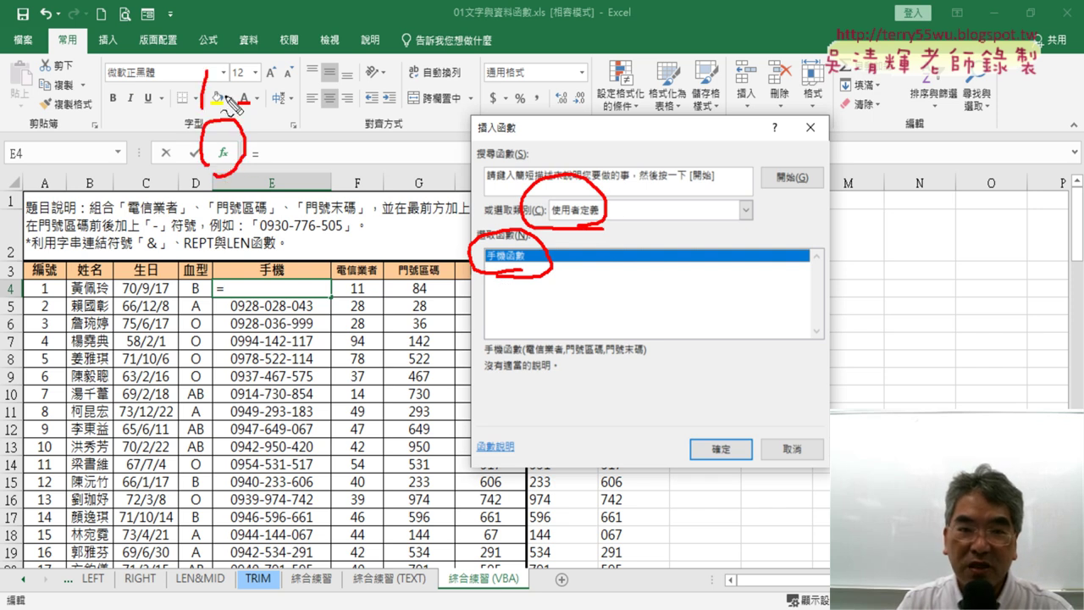
drag(655, 171, 695, 196)
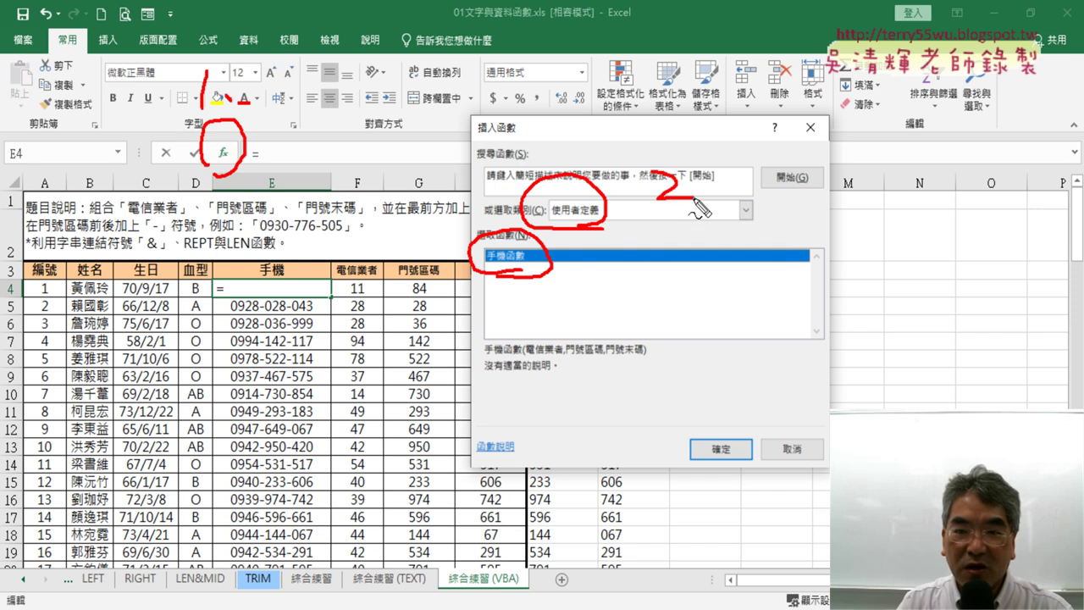
drag(573, 270, 559, 293)
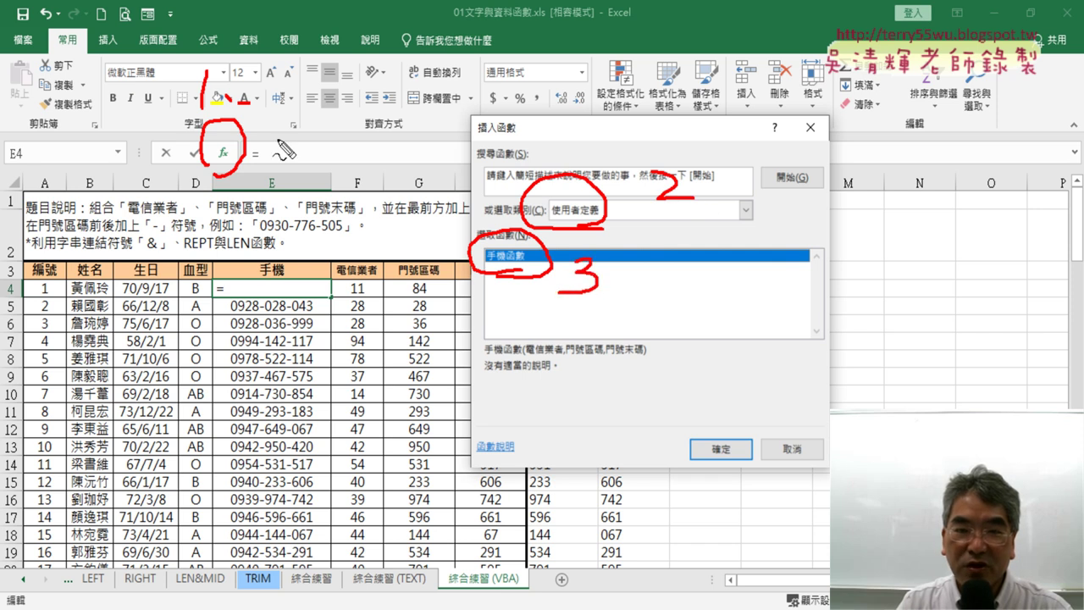
drag(278, 140, 471, 184)
mouse_move(621, 217)
mouse_down()
mouse_move(631, 261)
mouse_move(648, 273)
mouse_up()
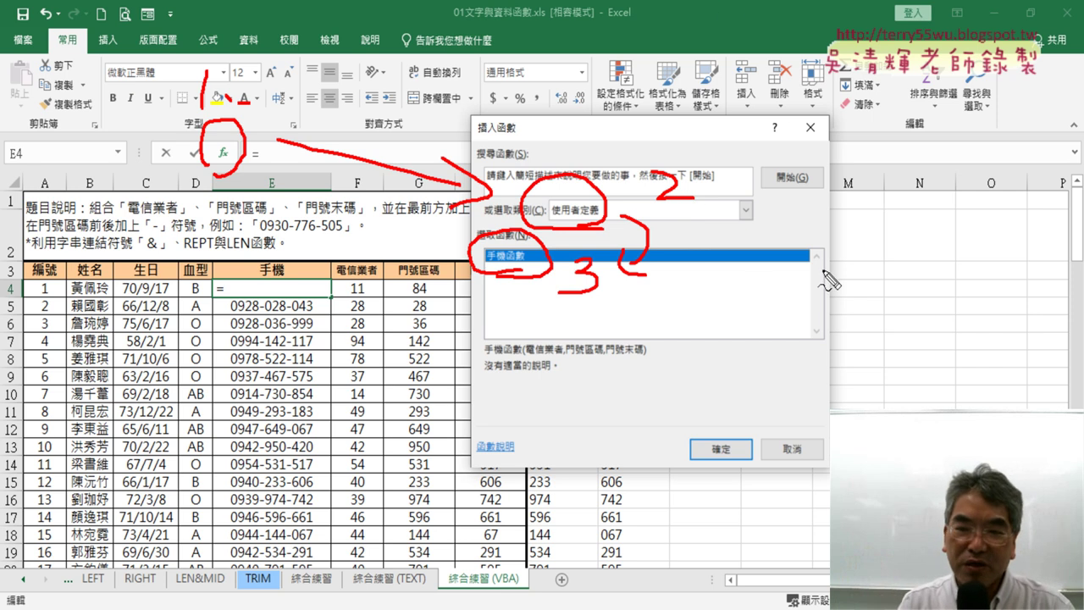
mouse_move(860, 261)
mouse_down()
mouse_move(860, 302)
mouse_move(992, 288)
mouse_move(881, 296)
mouse_up()
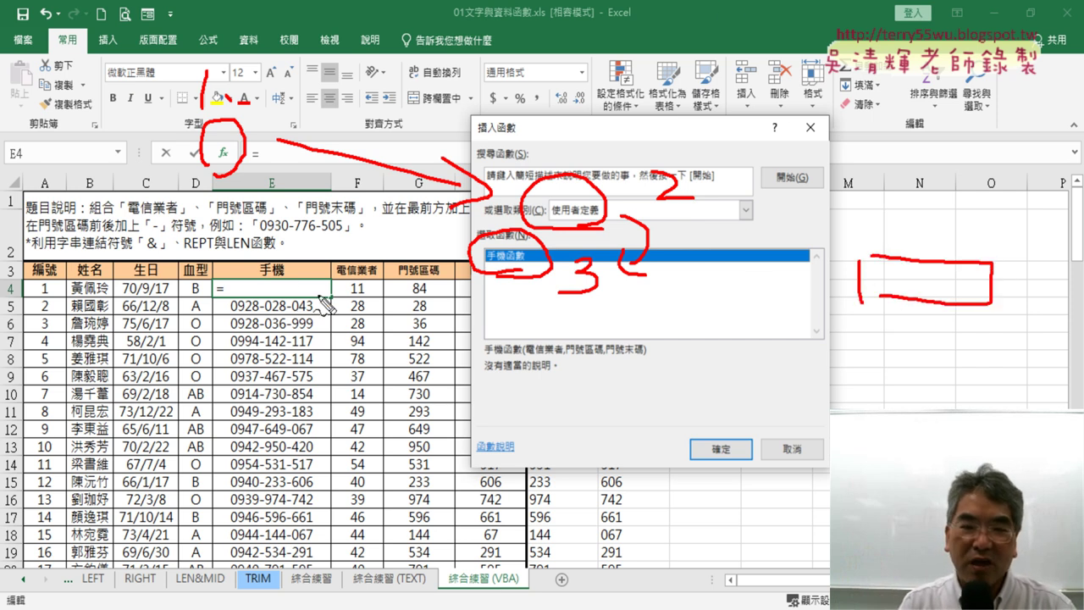
drag(303, 286, 299, 397)
drag(285, 357, 327, 372)
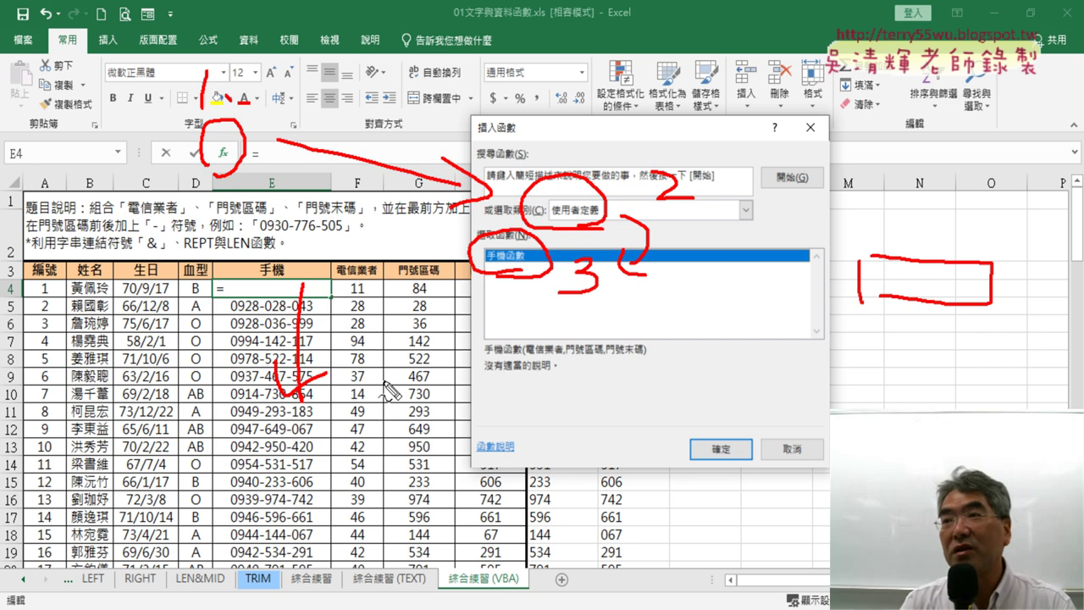
mouse_move(872, 333)
mouse_down()
mouse_move(874, 381)
mouse_move(997, 356)
mouse_move(869, 381)
mouse_up()
drag(296, 319, 235, 354)
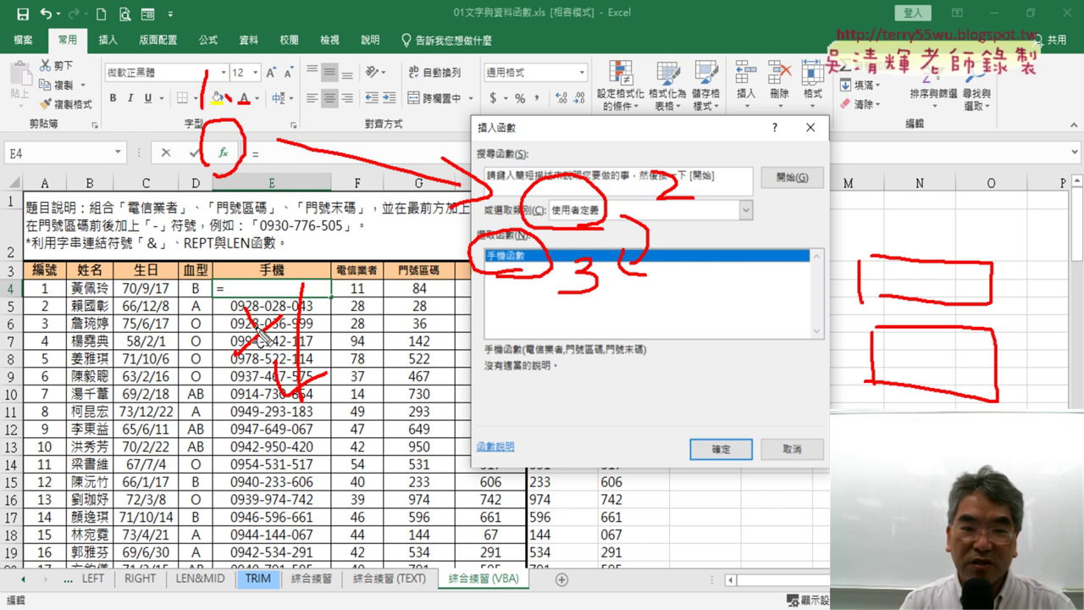
drag(248, 311, 300, 372)
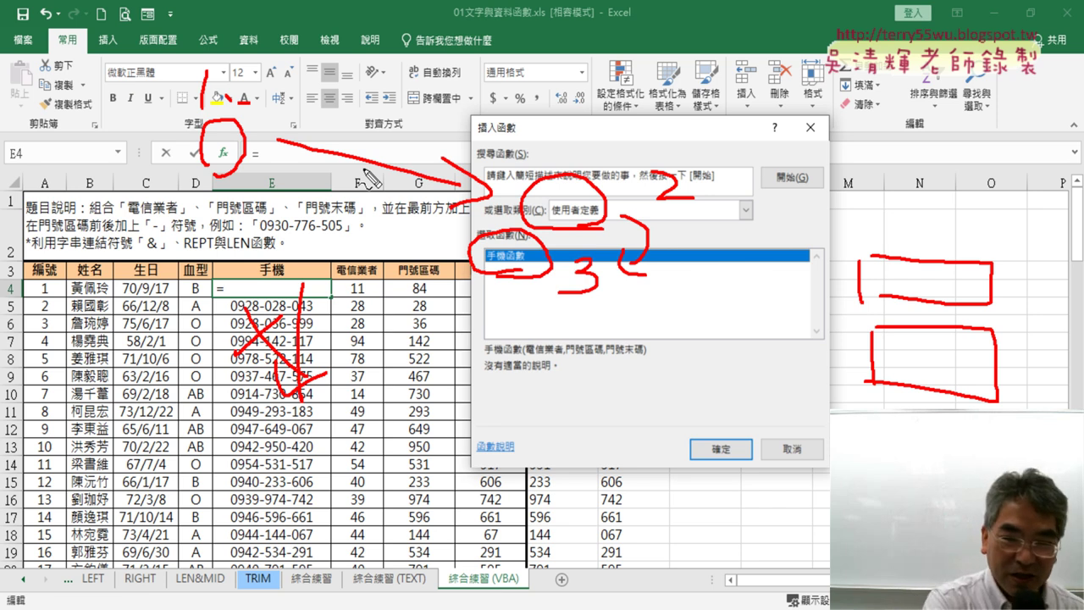
- Enter =手機函數(F4,G4,H4) in E4, filling the three arguments with F4, G4 and H4
key(Escape)
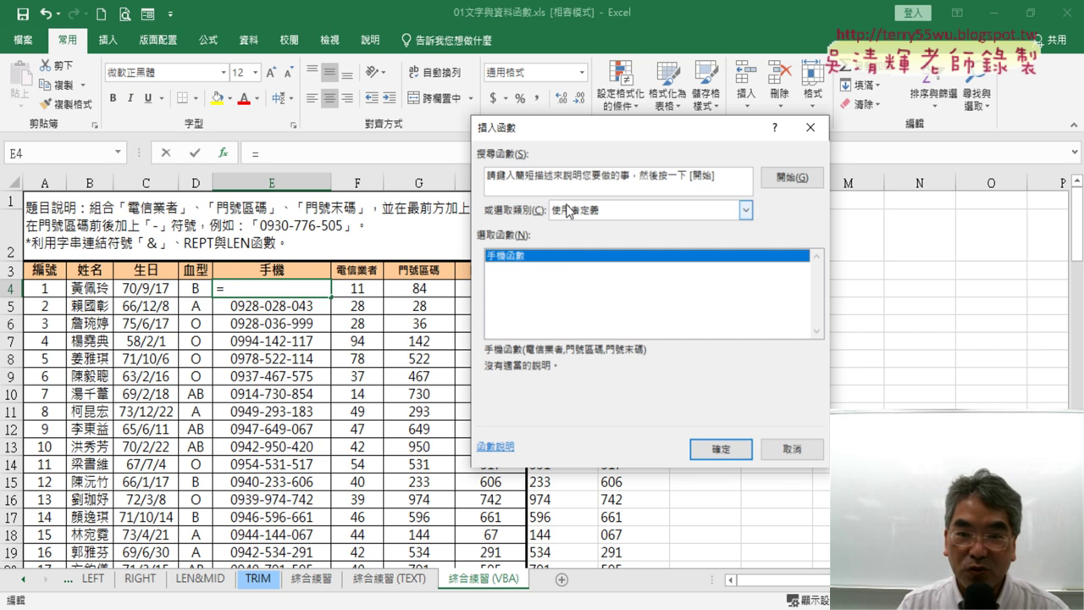
click(730, 455)
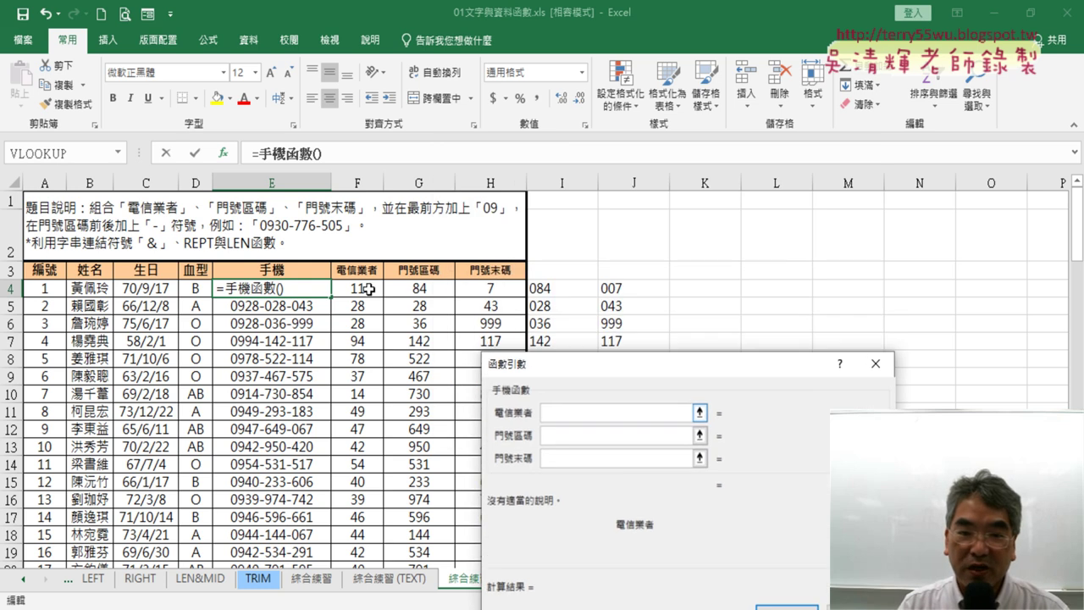
click(370, 290)
click(576, 434)
click(418, 292)
key(Tab)
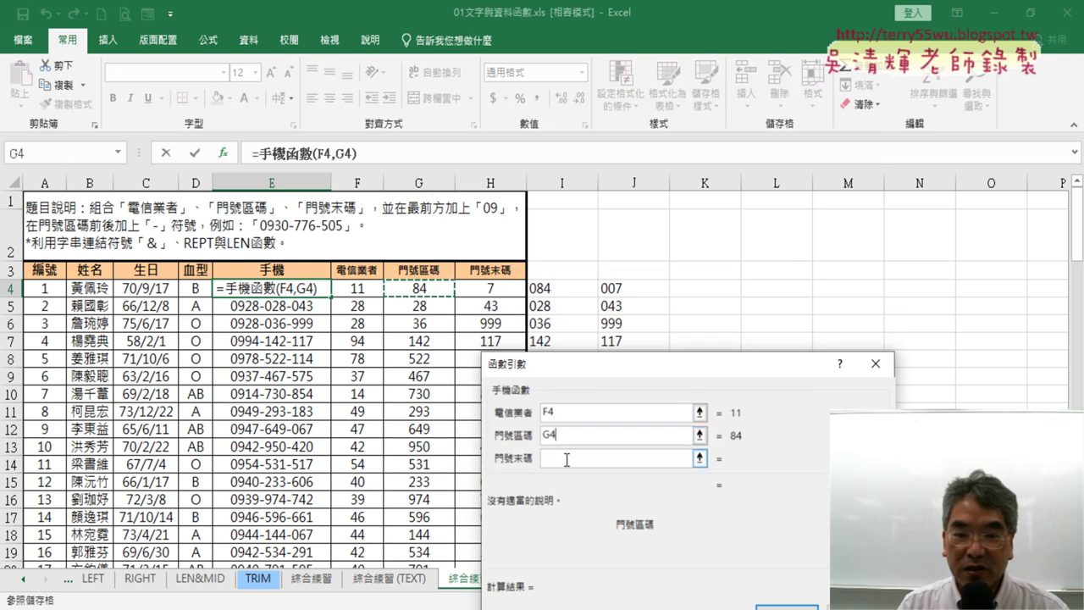
click(496, 291)
key(Return)
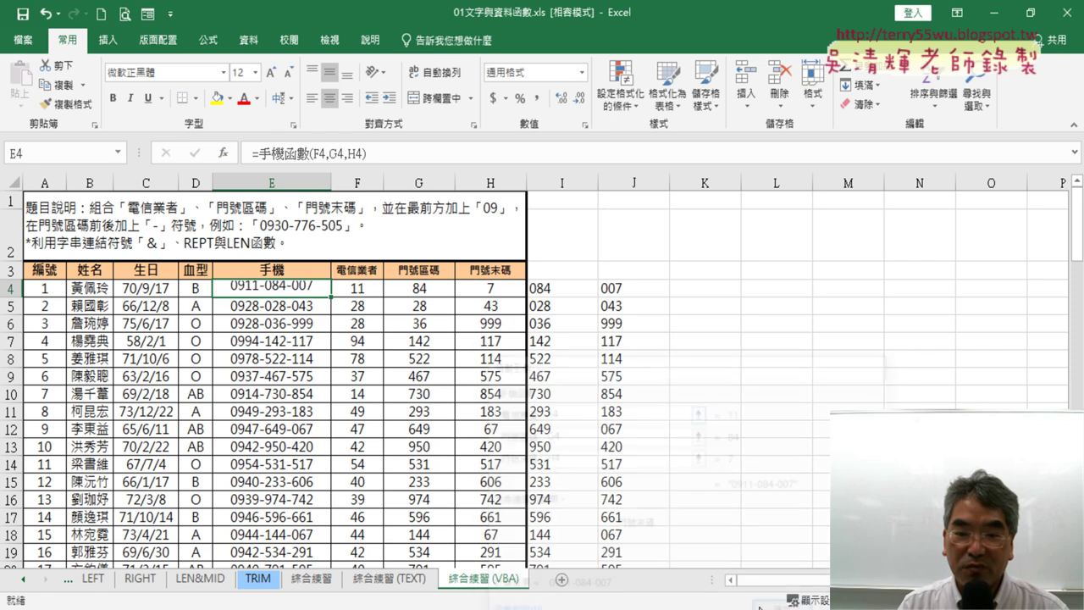
- Copy E4's 手機函數 formula down column E, delete the helper values in columns I:J, and reselect E4
double_click(331, 297)
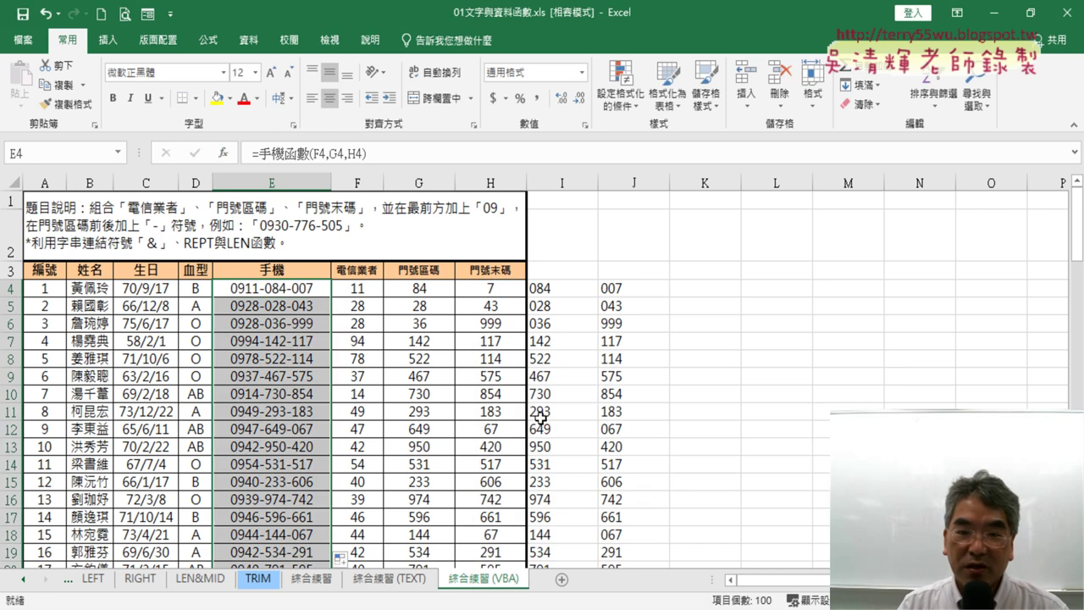
drag(562, 182, 646, 192)
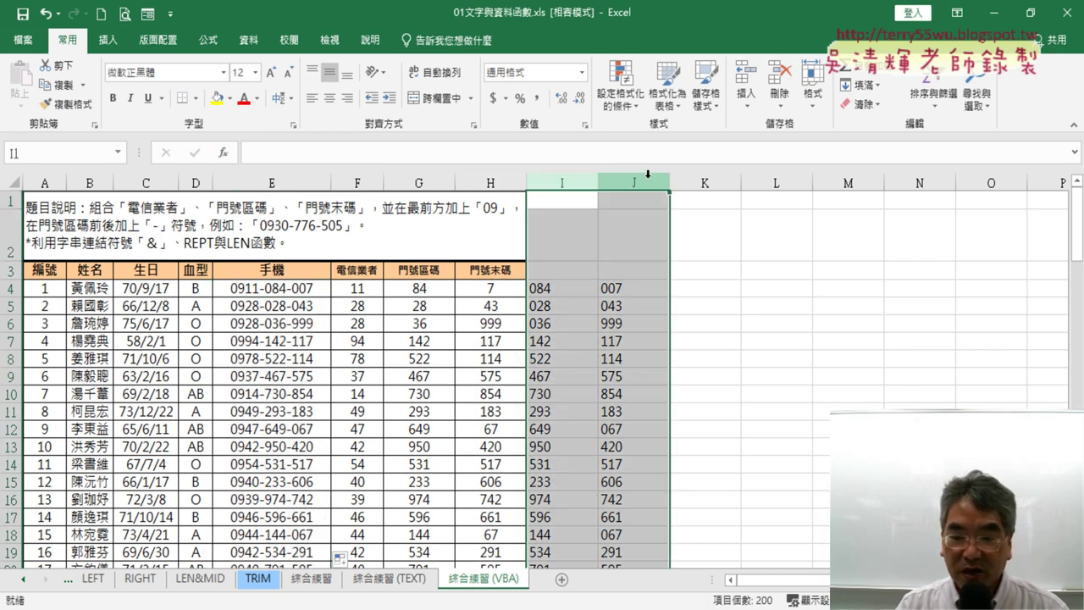
key(Delete)
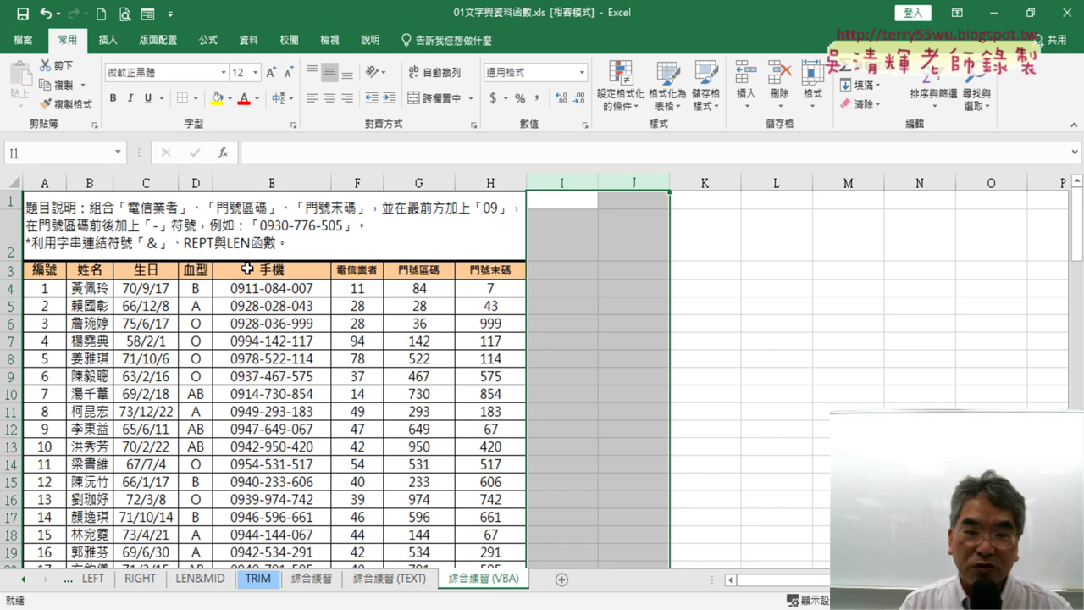
click(273, 290)
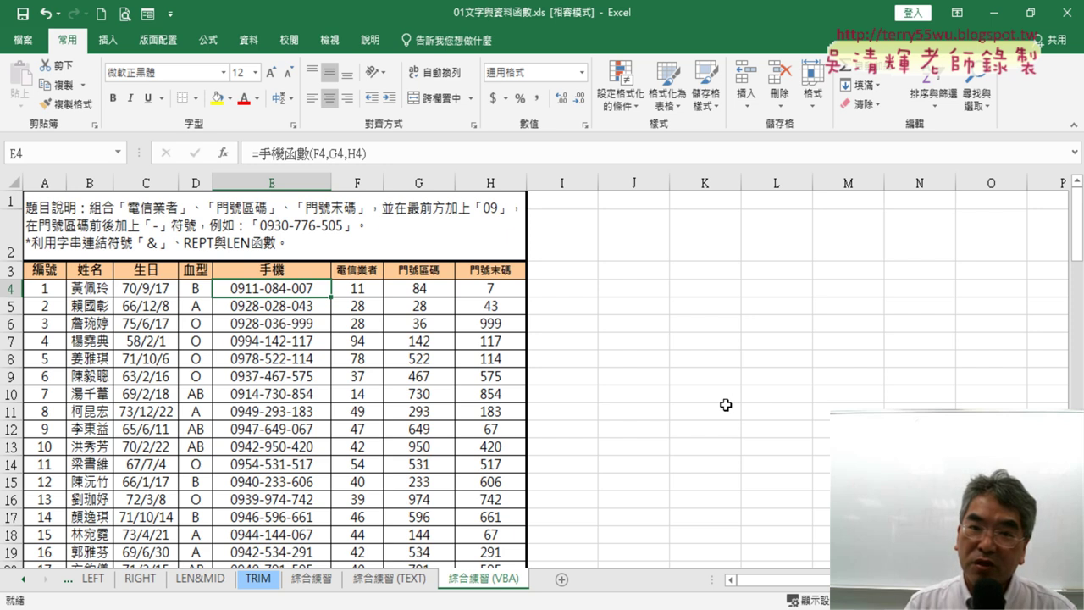
- Turn on the 開發人員 tab through Excel Options' Customize Ribbon page
click(170, 13)
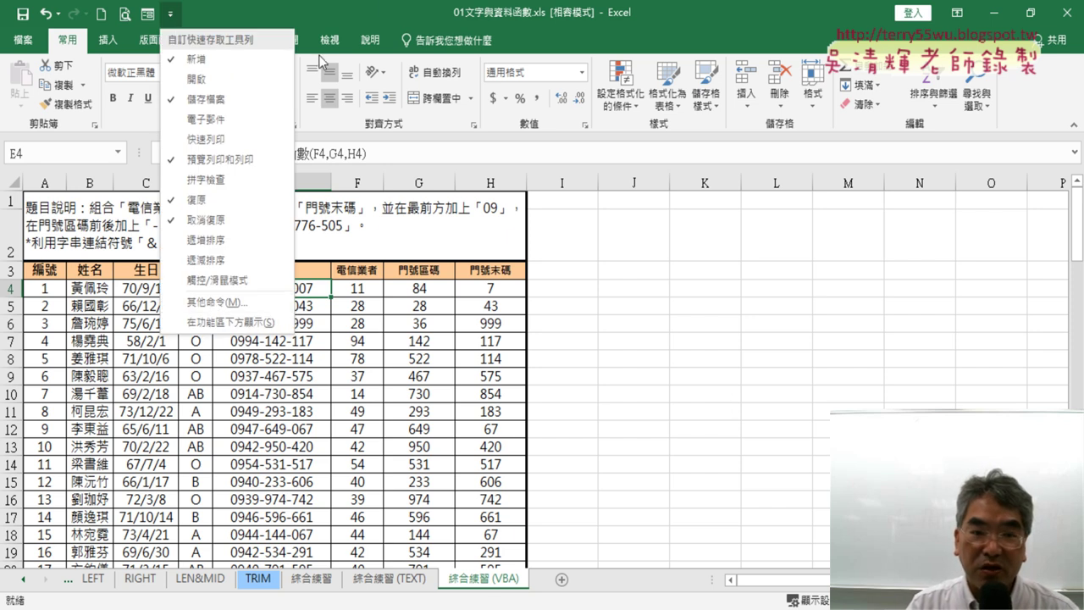
click(244, 301)
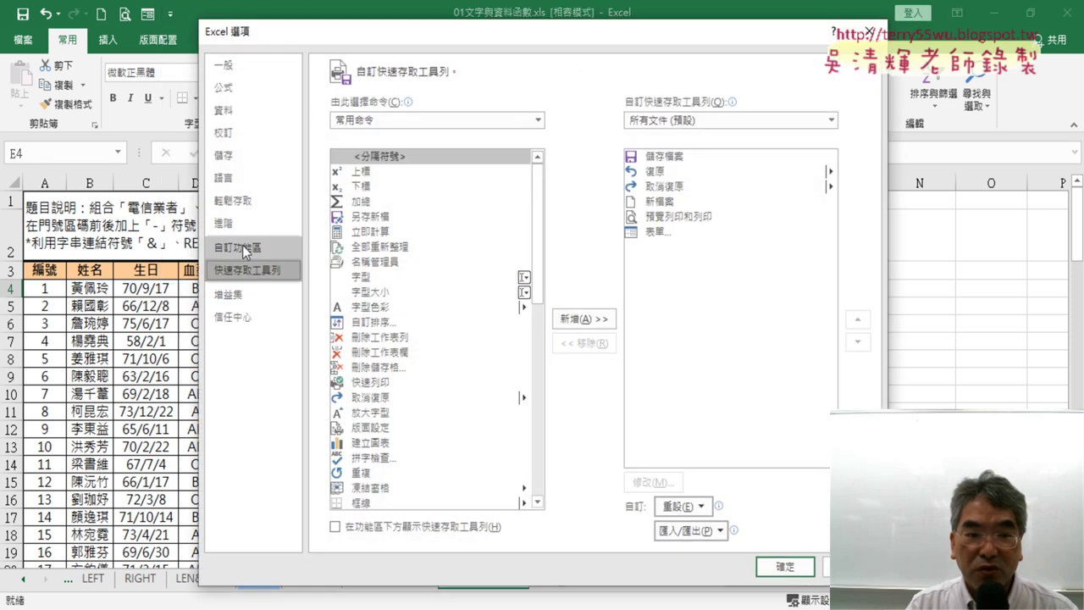
click(243, 249)
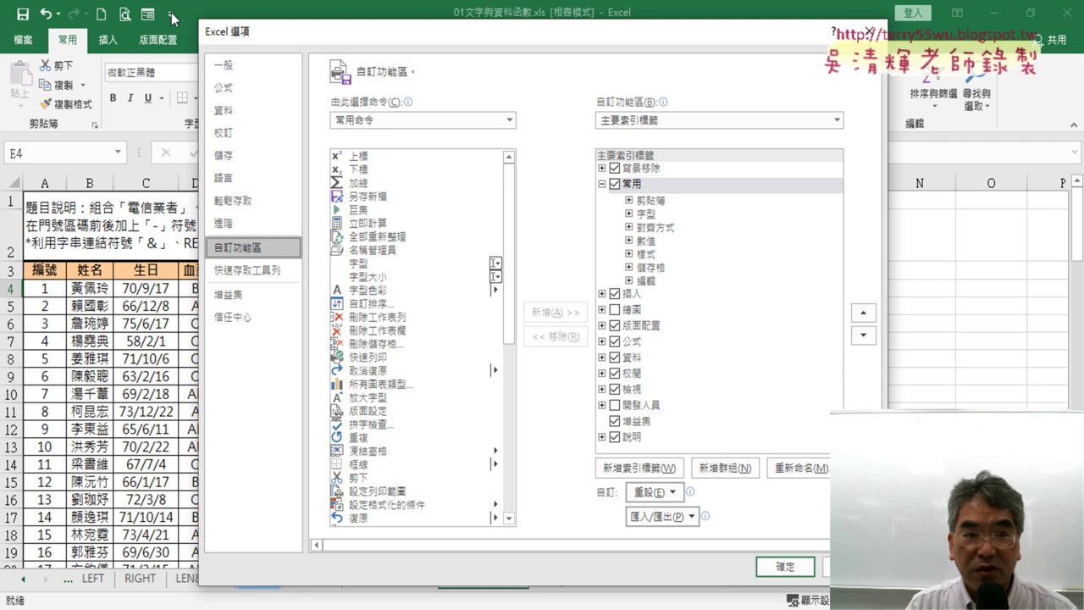
click(615, 405)
- Add the Developer tab to the ribbon and launch the Visual Basic editor
click(786, 566)
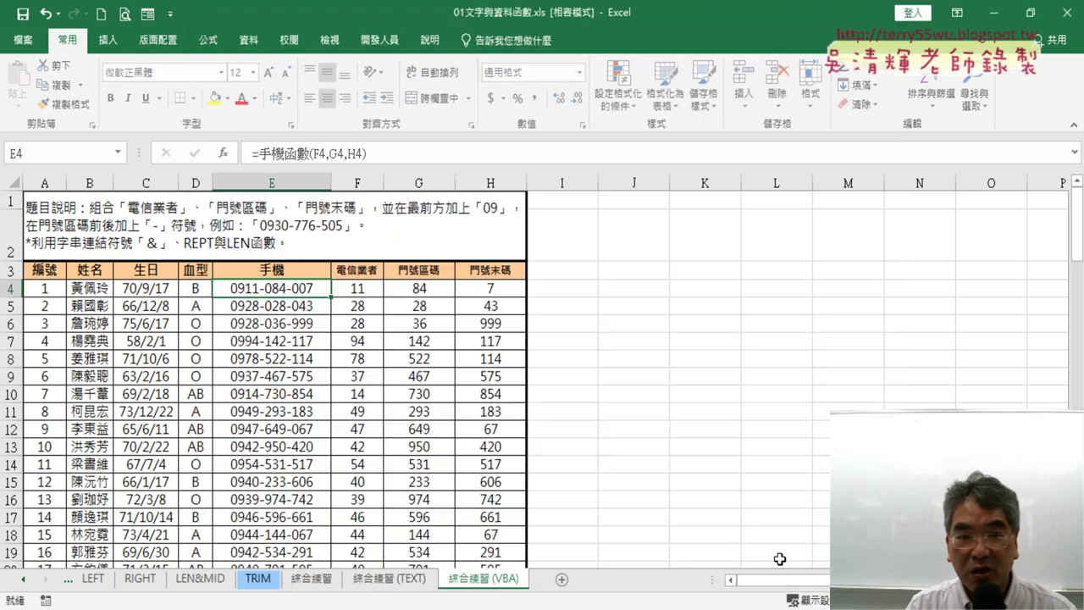
click(381, 42)
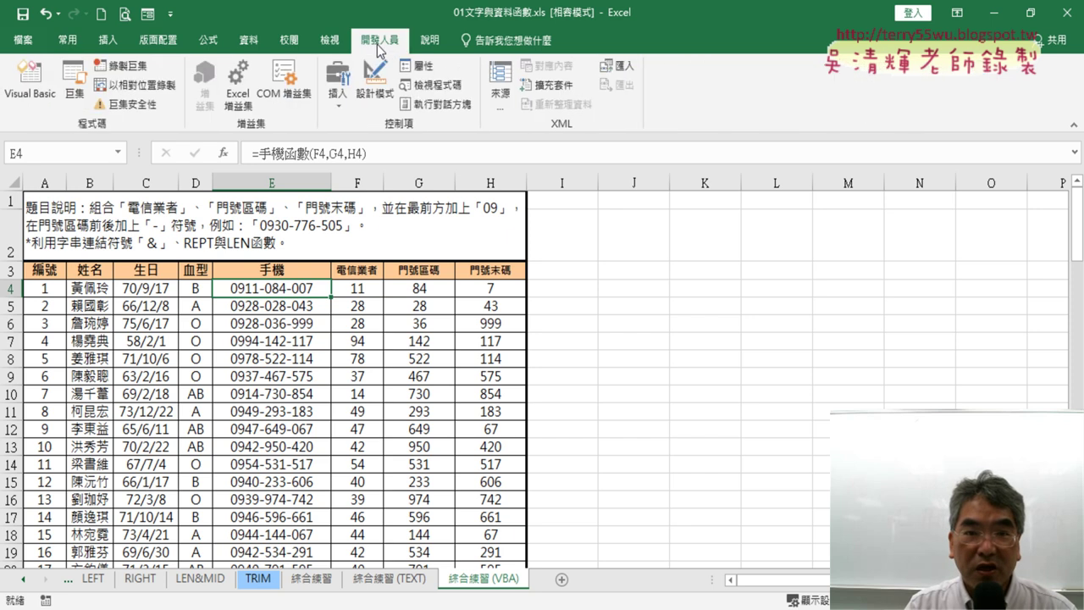
click(38, 101)
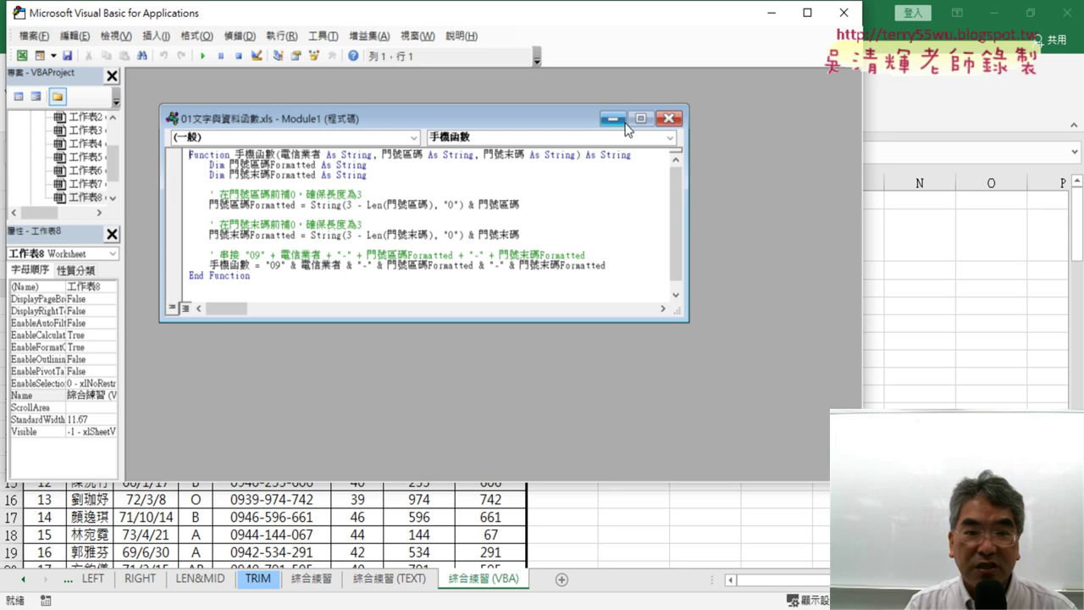
- Maximize the Module1 code, make the project tree taller, then close the Module1 code window
click(641, 118)
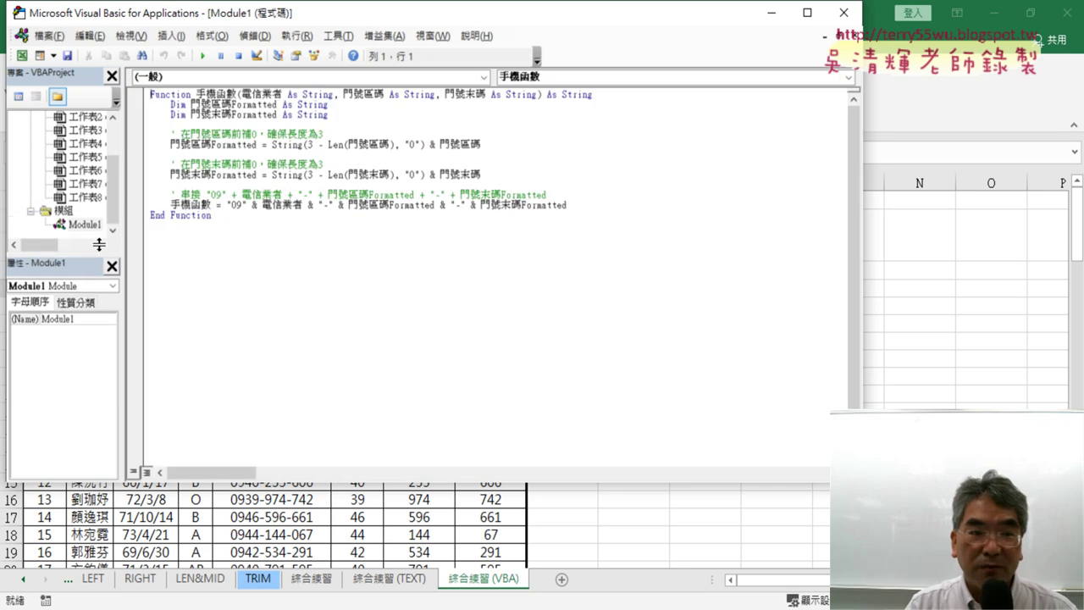
drag(99, 245, 101, 336)
click(89, 279)
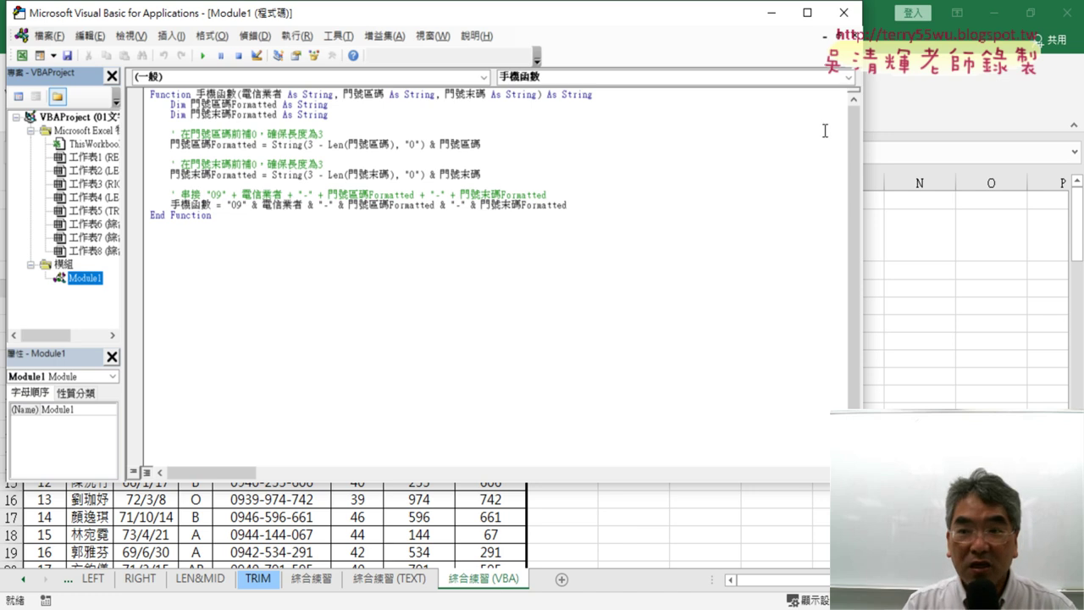
click(851, 36)
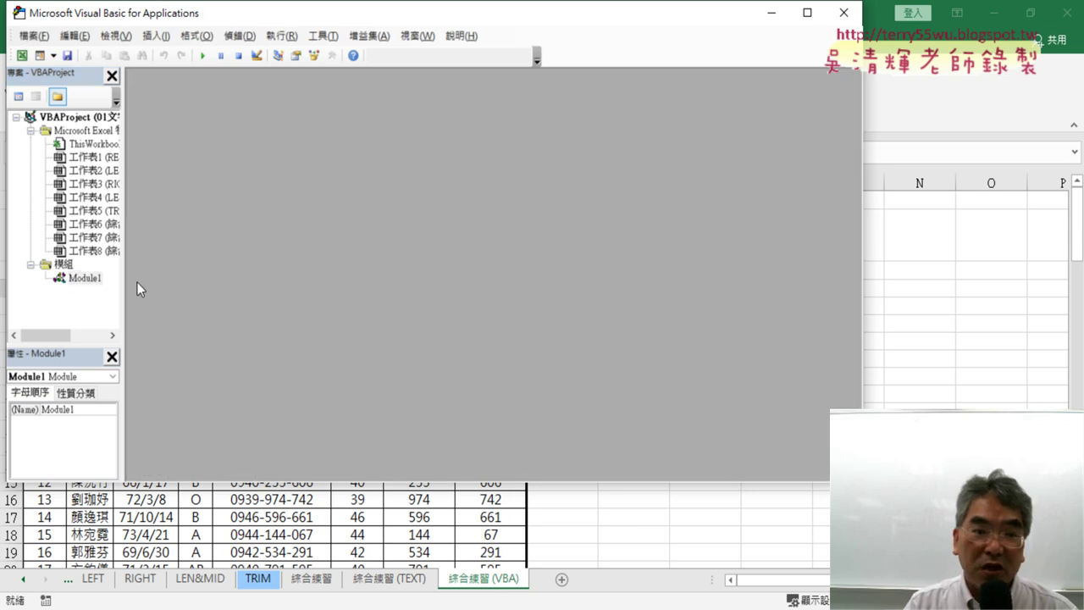
double_click(84, 280)
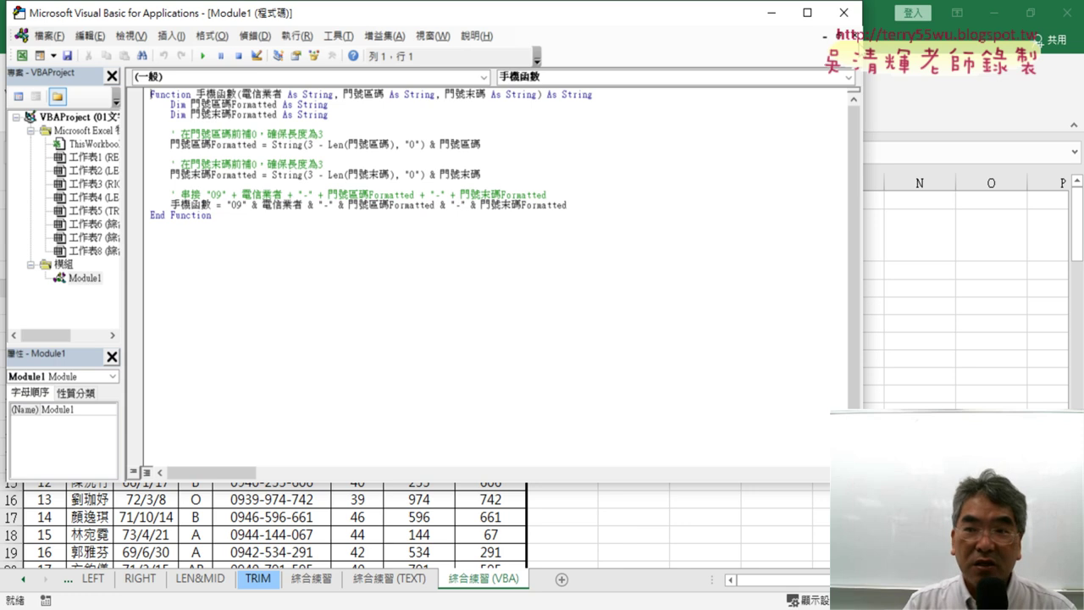
click(851, 36)
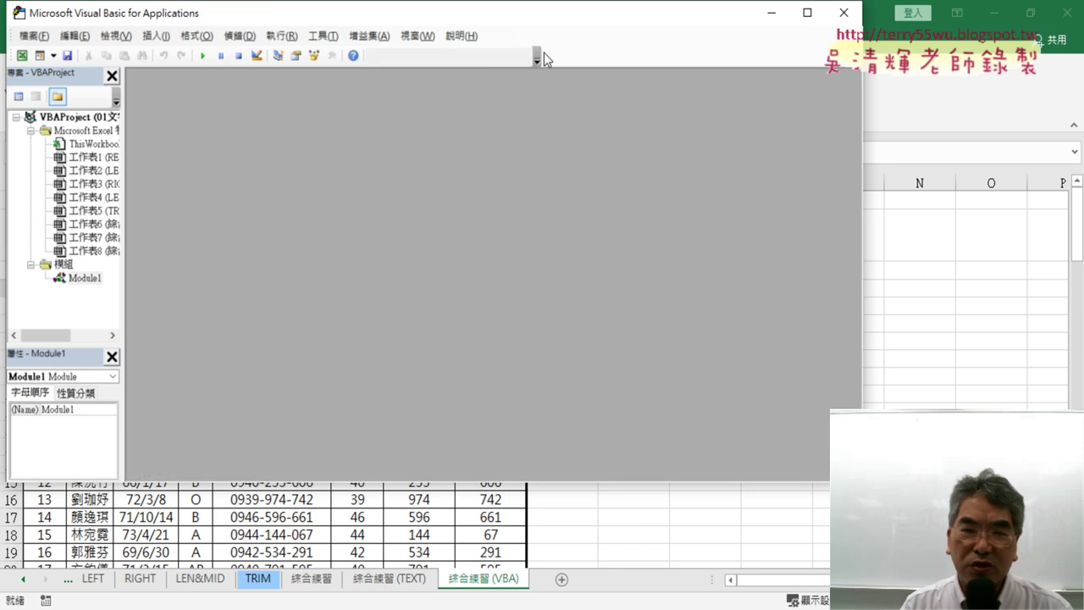
- Move the VBA editor window, close its Project and Properties panes, then reopen it from Excel
drag(542, 17, 663, 61)
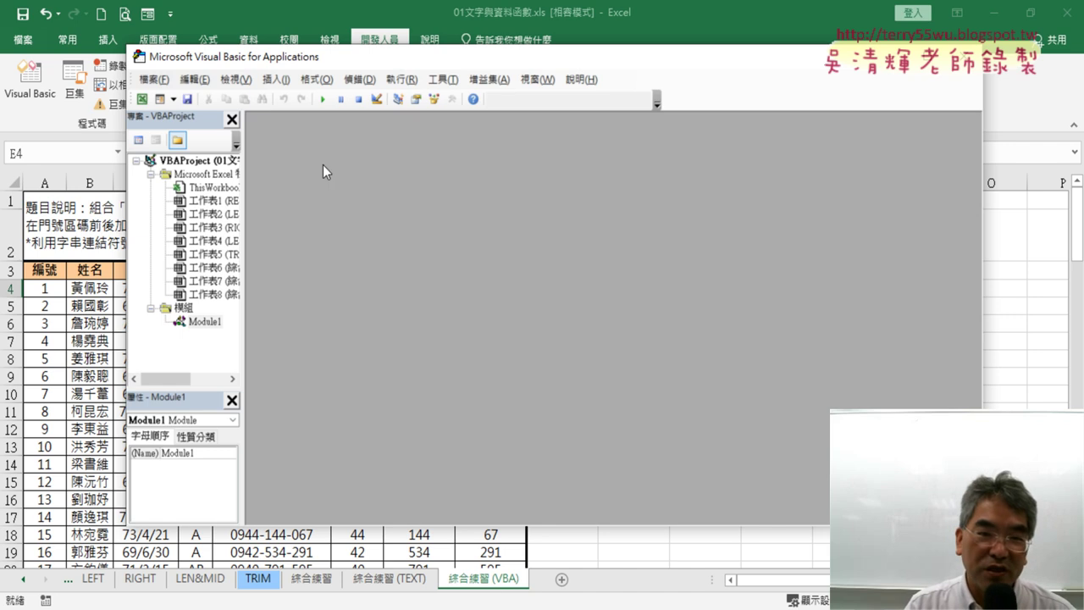
click(232, 120)
click(231, 120)
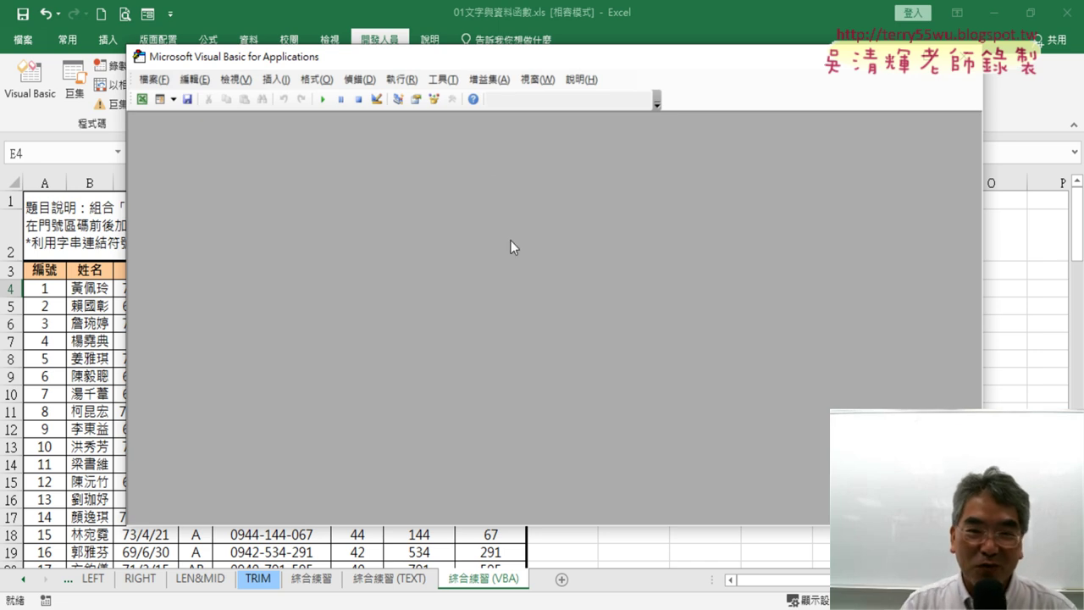
click(965, 56)
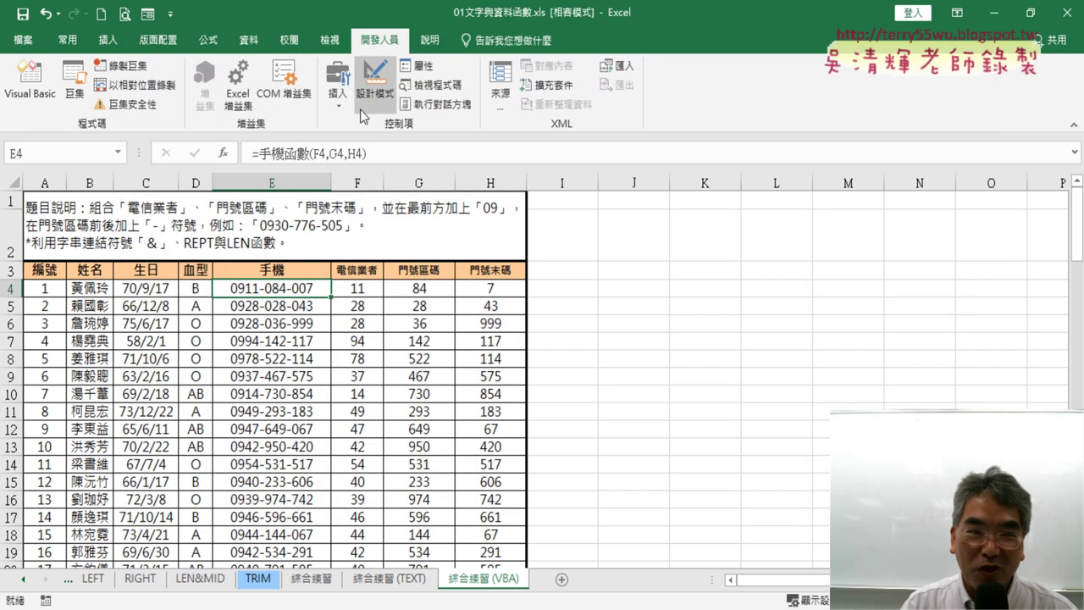
click(21, 85)
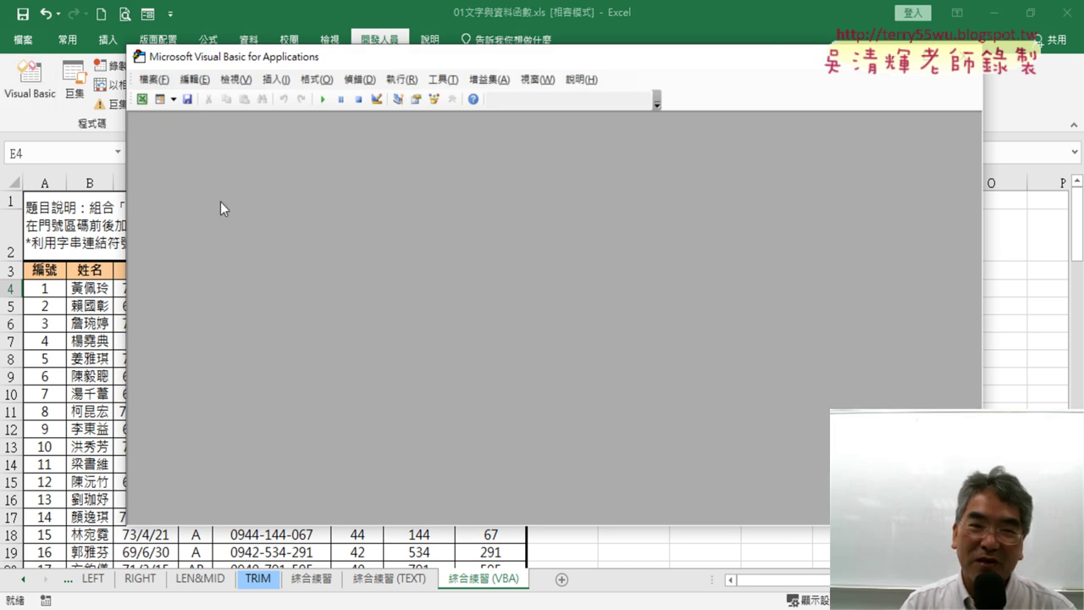
- Open the editor's 檢視(V) menu of panes, dismiss it, then show it again
click(239, 79)
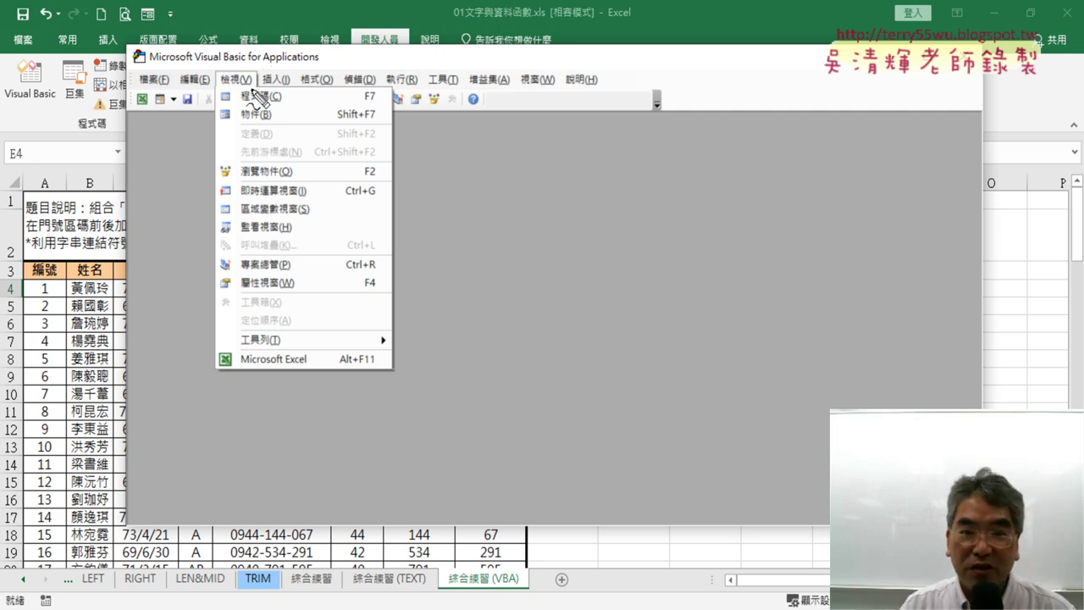
drag(254, 88, 268, 72)
drag(148, 154, 213, 80)
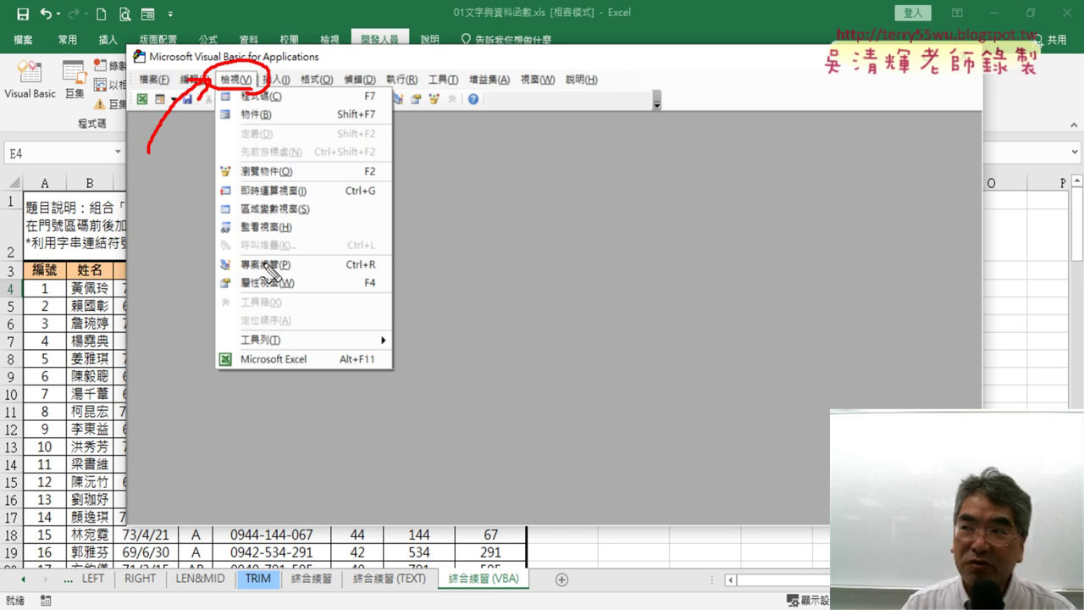
mouse_move(118, 100)
mouse_down()
mouse_move(342, 264)
mouse_move(91, 245)
mouse_move(110, 109)
mouse_up()
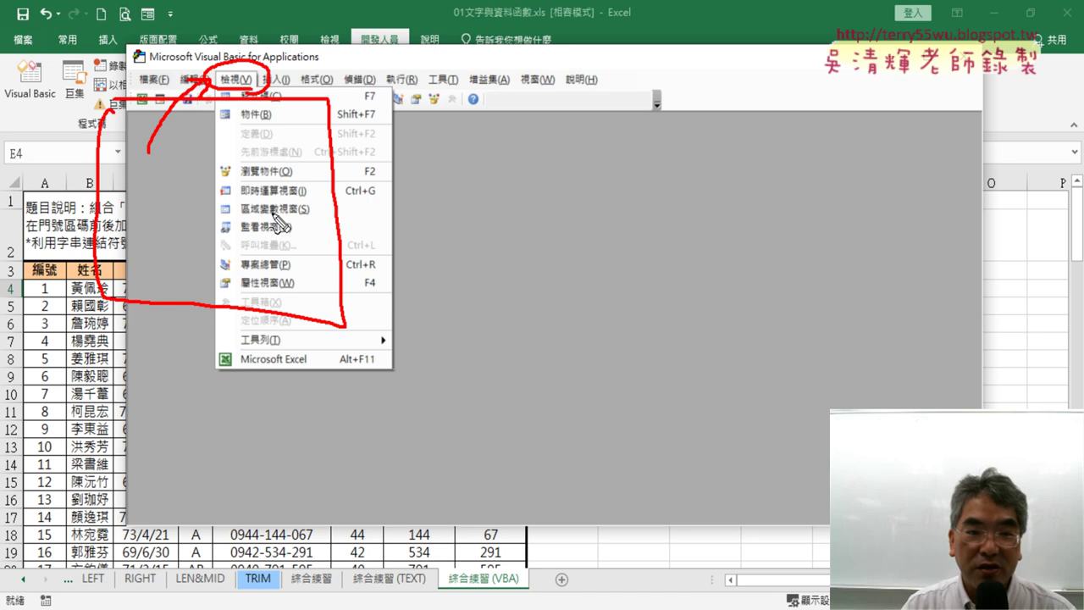
drag(291, 271, 229, 271)
mouse_move(140, 324)
mouse_down()
mouse_move(142, 487)
mouse_move(293, 315)
mouse_move(182, 487)
mouse_move(146, 483)
mouse_up()
mouse_move(306, 296)
mouse_down()
mouse_move(220, 297)
mouse_move(310, 280)
mouse_move(306, 300)
mouse_up()
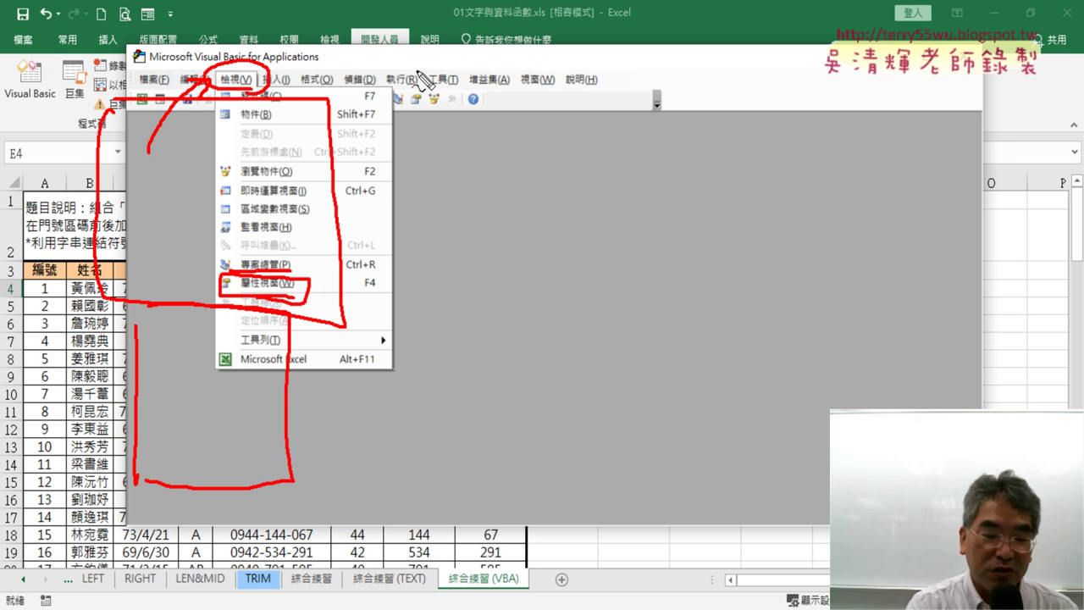
key(Escape)
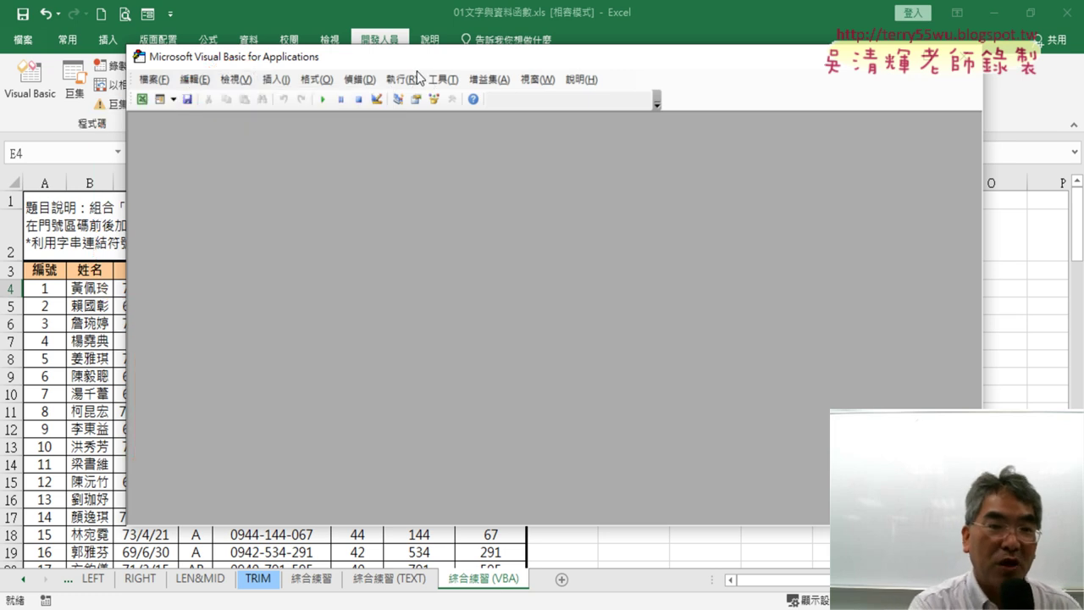
click(245, 83)
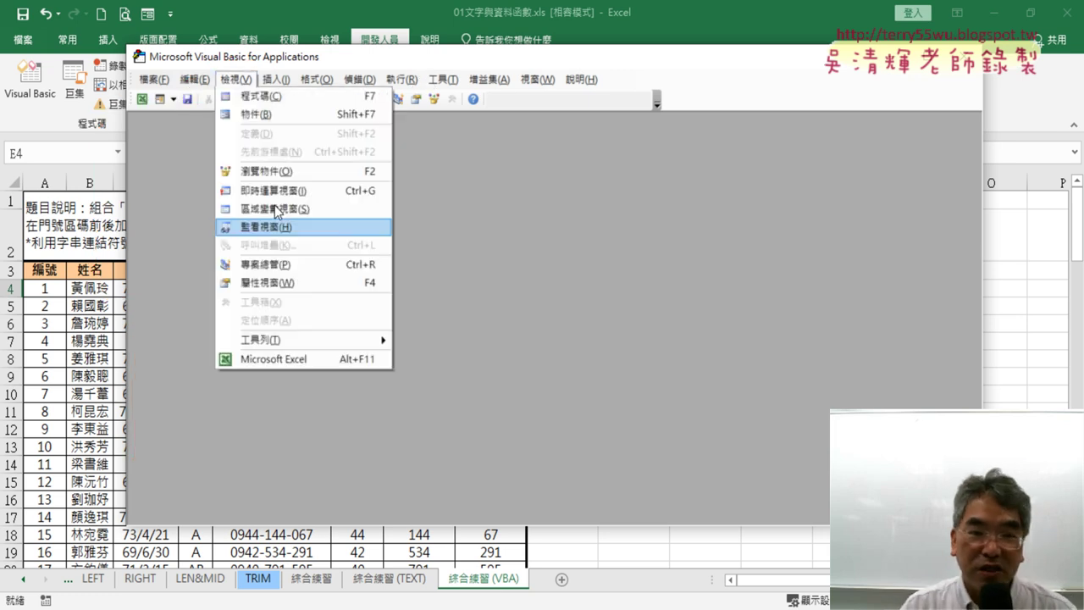
click(304, 269)
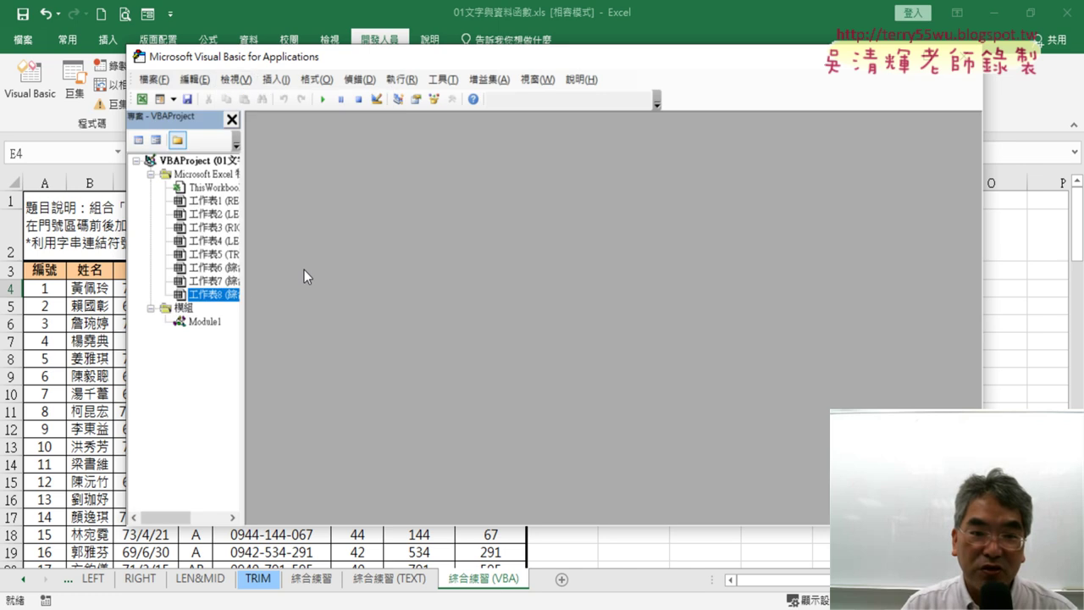
click(209, 327)
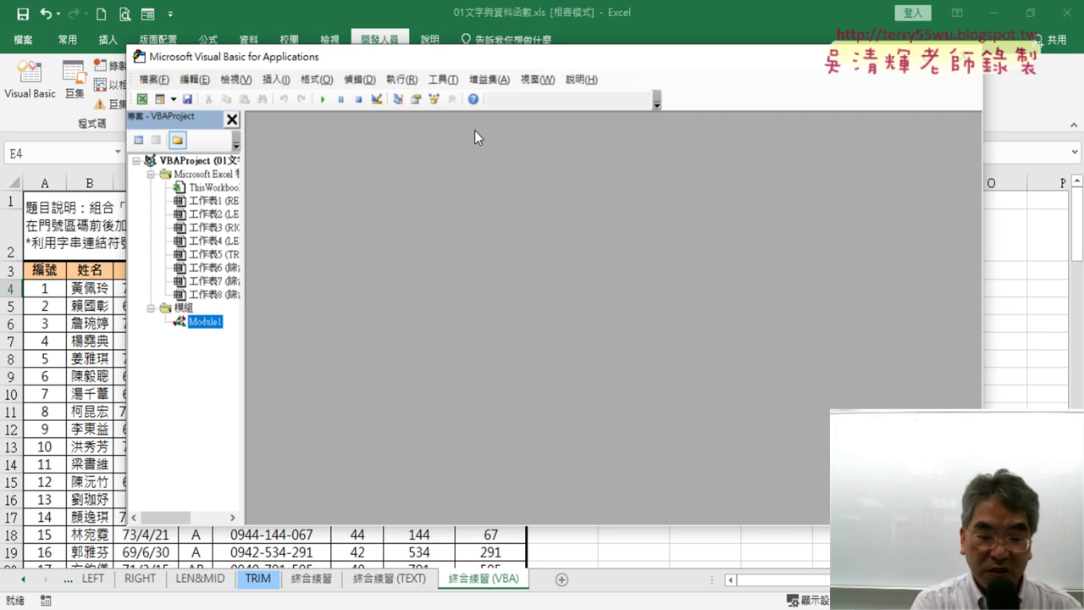
key(F7)
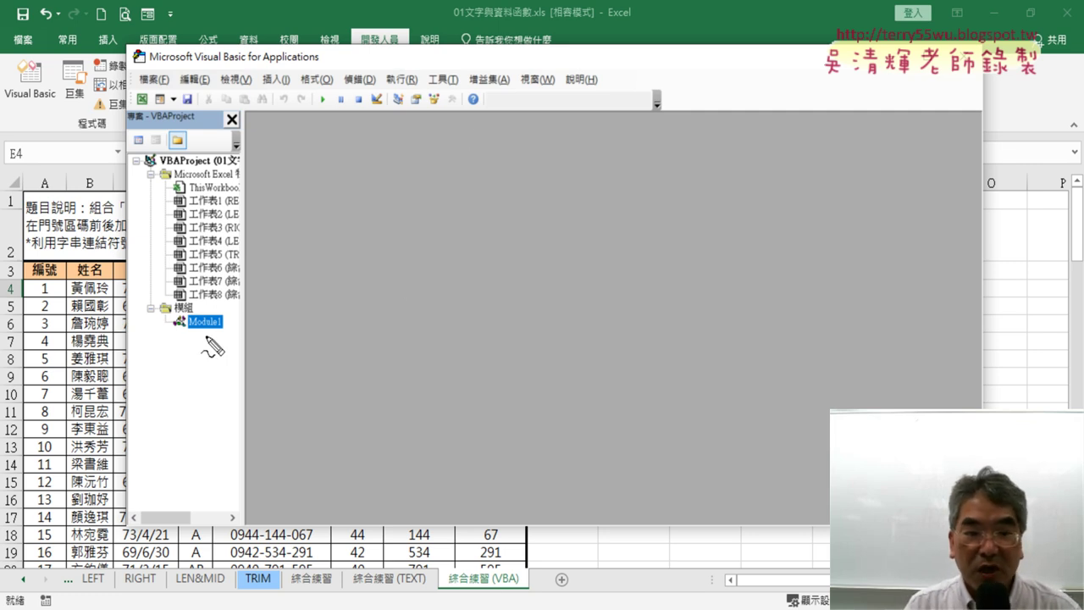
mouse_move(208, 335)
mouse_down()
mouse_move(158, 317)
mouse_move(229, 312)
mouse_move(188, 339)
mouse_up()
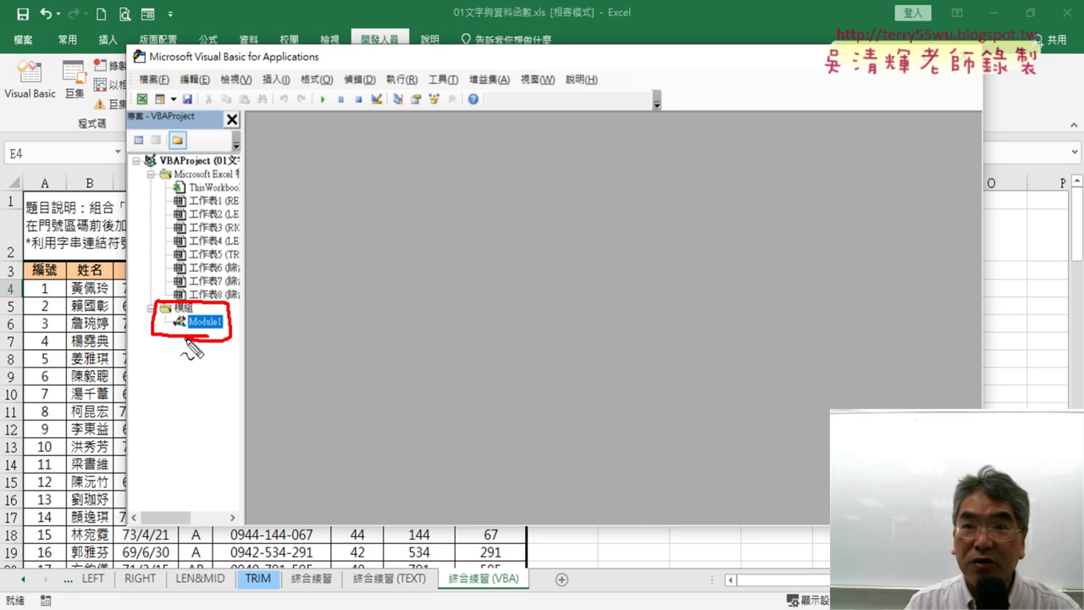
mouse_move(364, 388)
mouse_down()
mouse_move(230, 336)
mouse_move(248, 349)
mouse_move(275, 325)
mouse_up()
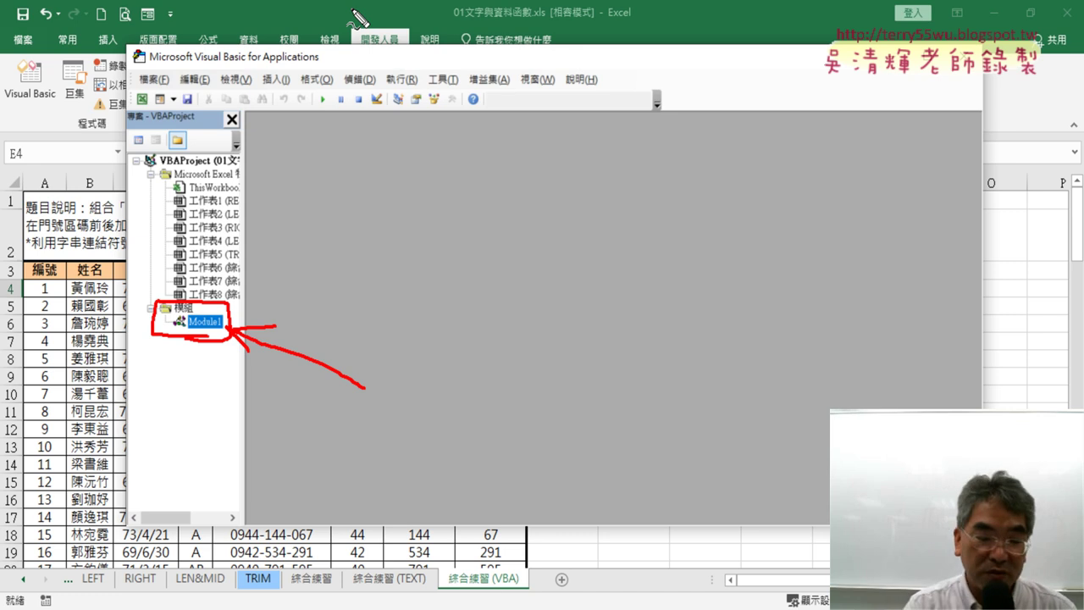
key(Escape)
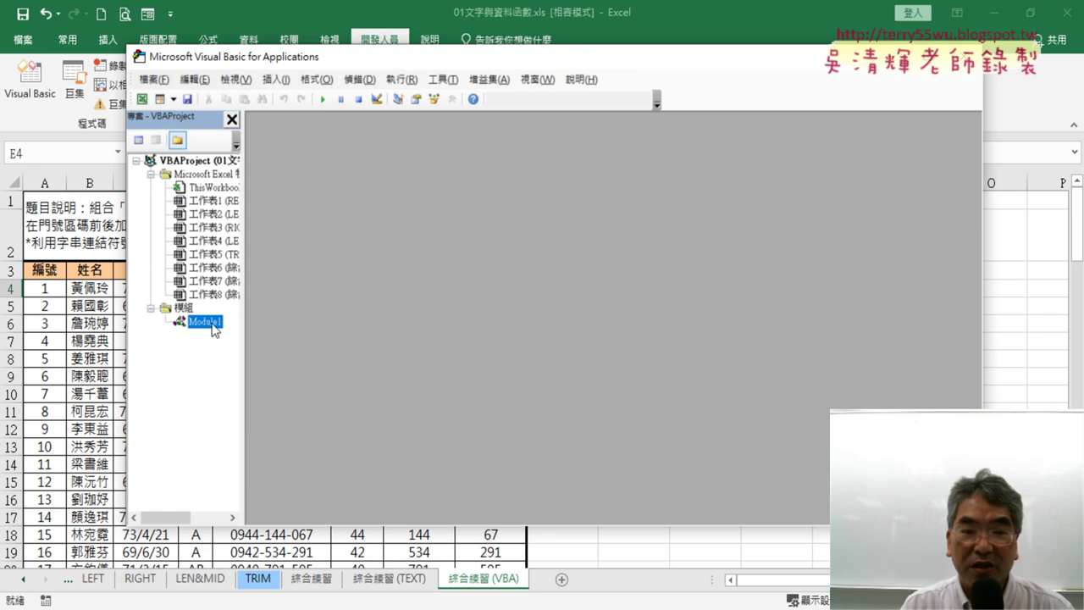
- Open Module1's 手機函數 code and set the editor's code font size to 14 in Options
double_click(212, 326)
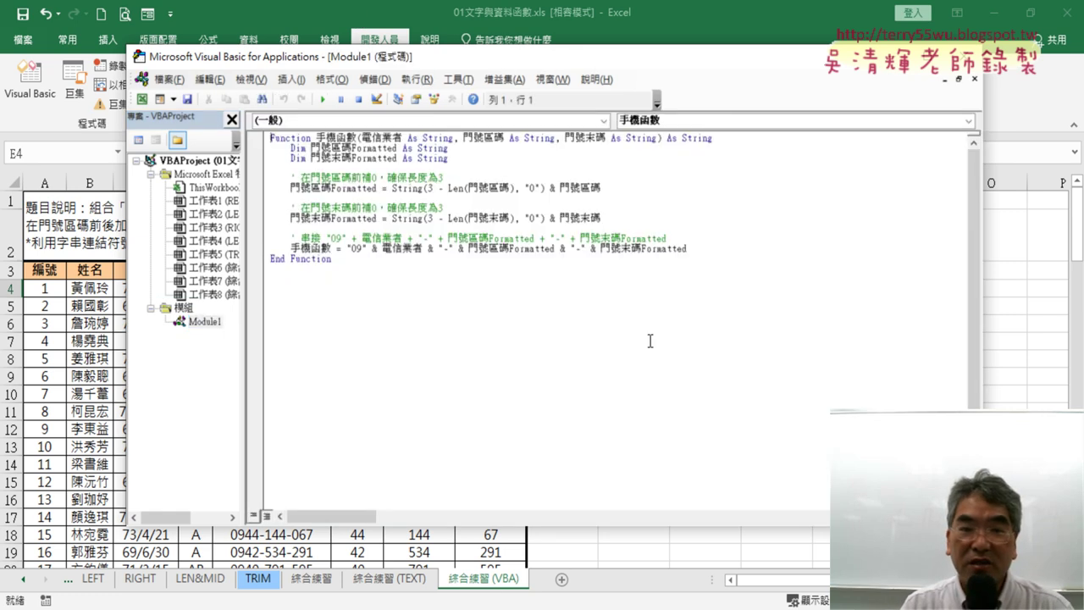
click(469, 79)
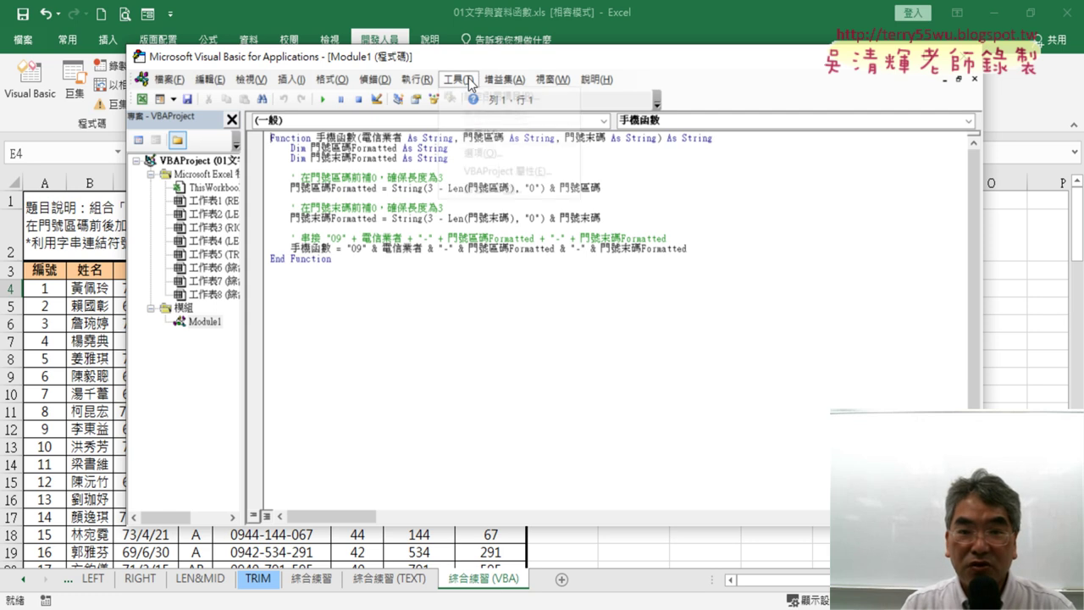
click(482, 155)
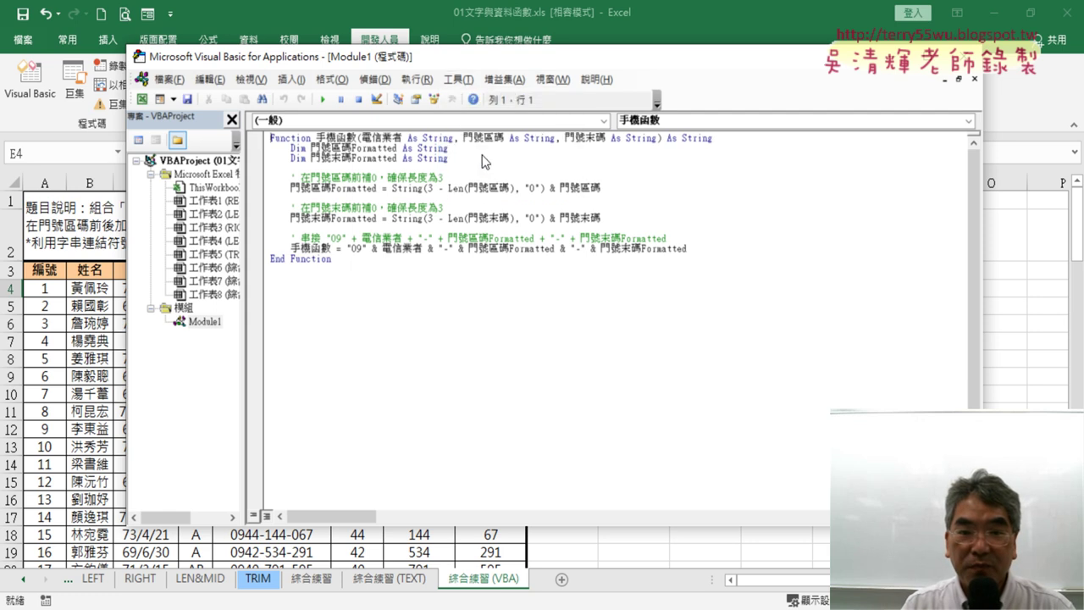
click(430, 150)
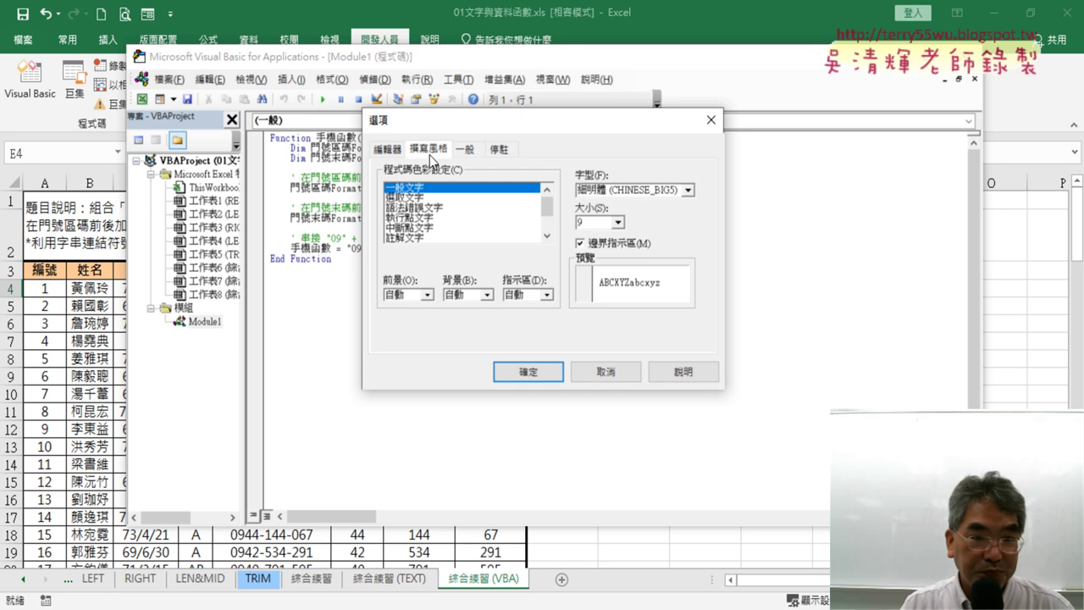
click(619, 223)
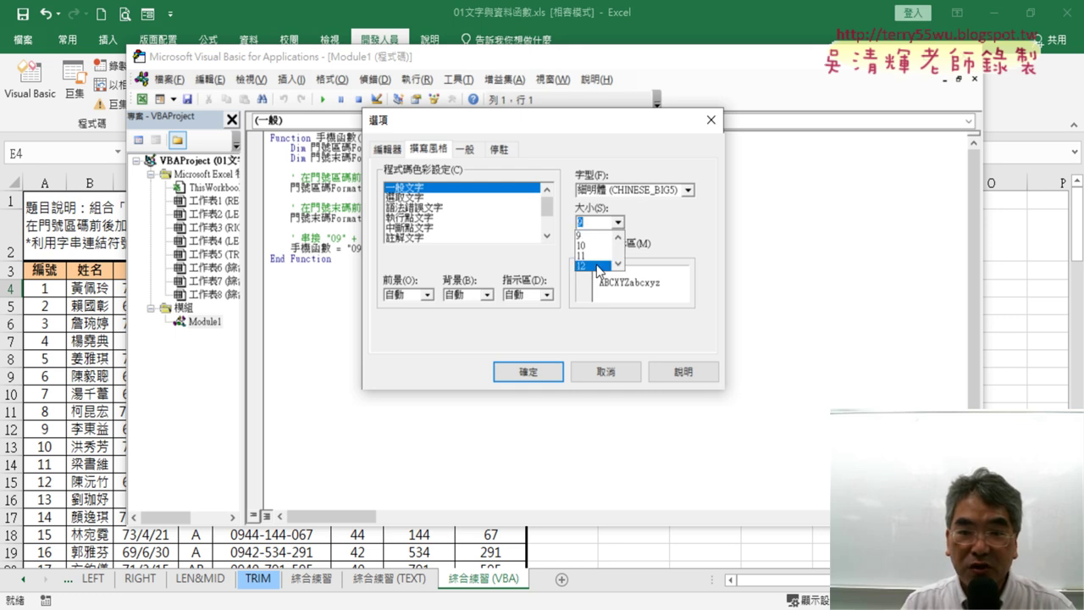
click(598, 266)
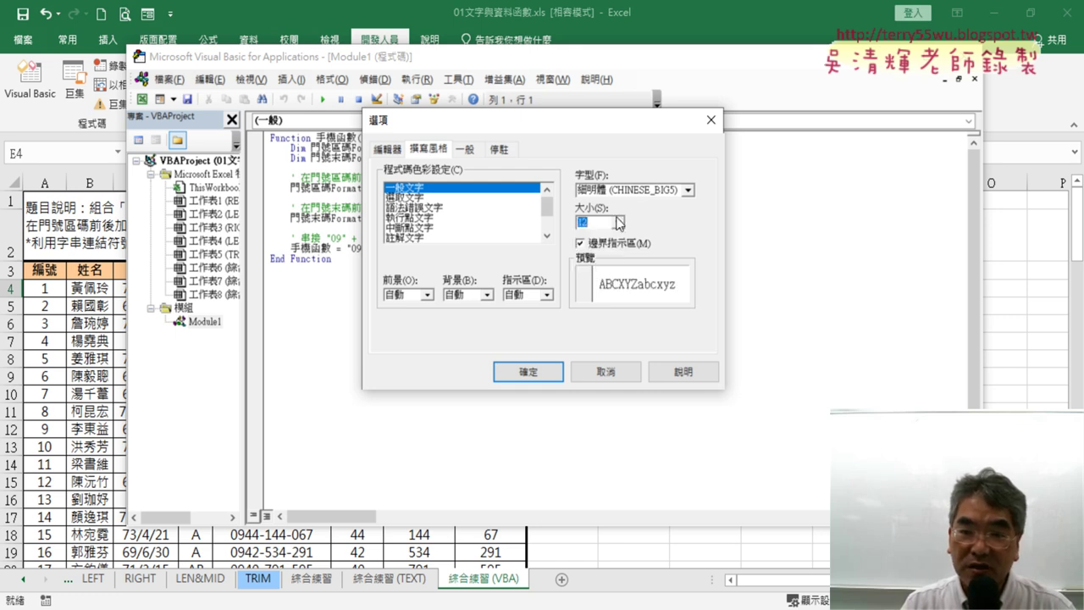
click(618, 222)
click(600, 245)
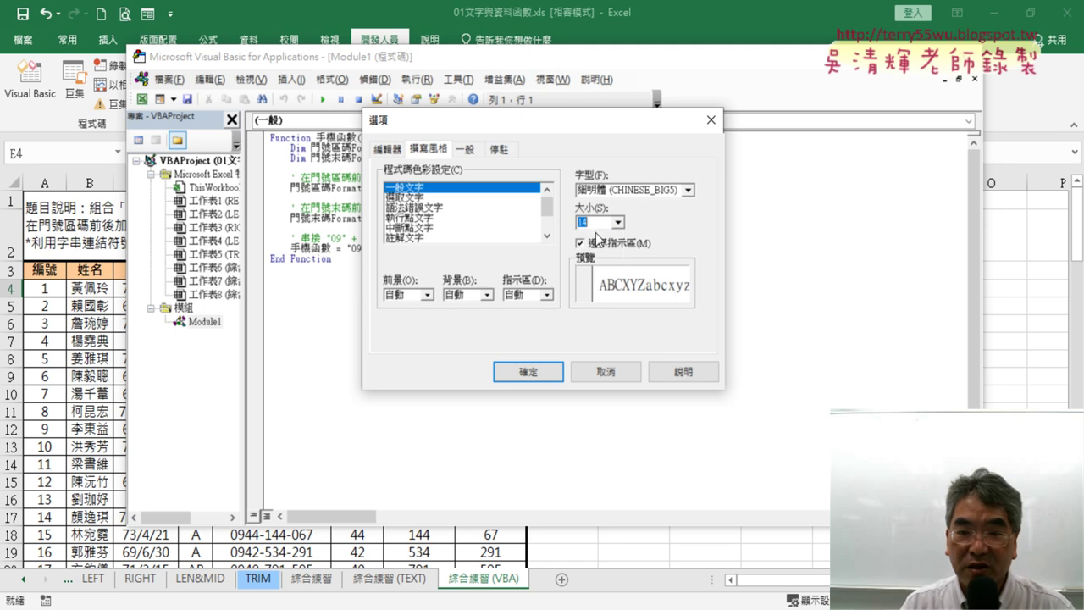
click(529, 371)
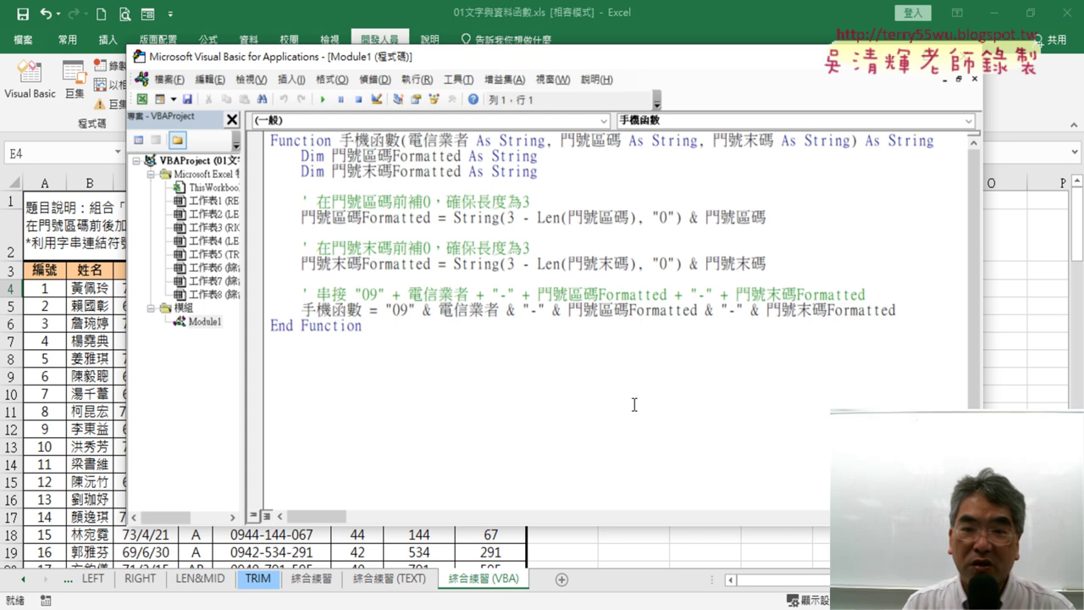
drag(982, 339, 1055, 339)
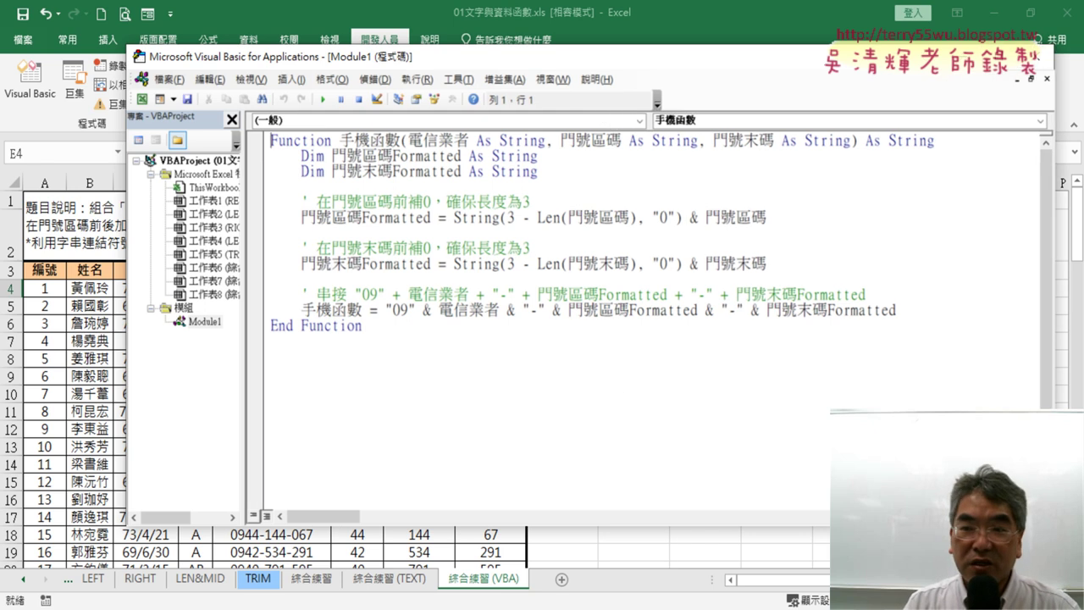
click(470, 342)
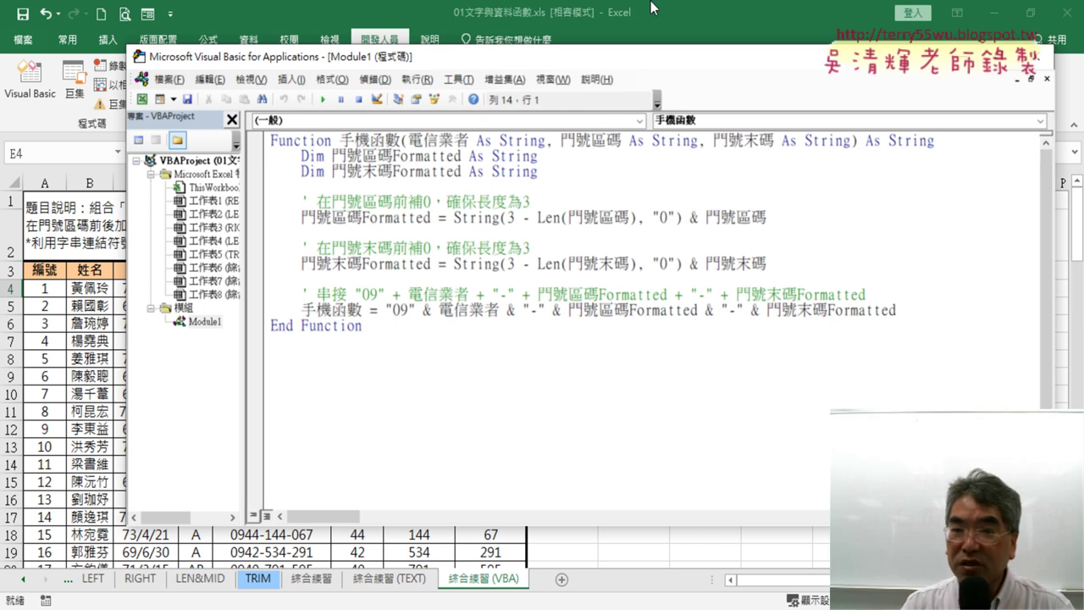
drag(402, 57, 414, 106)
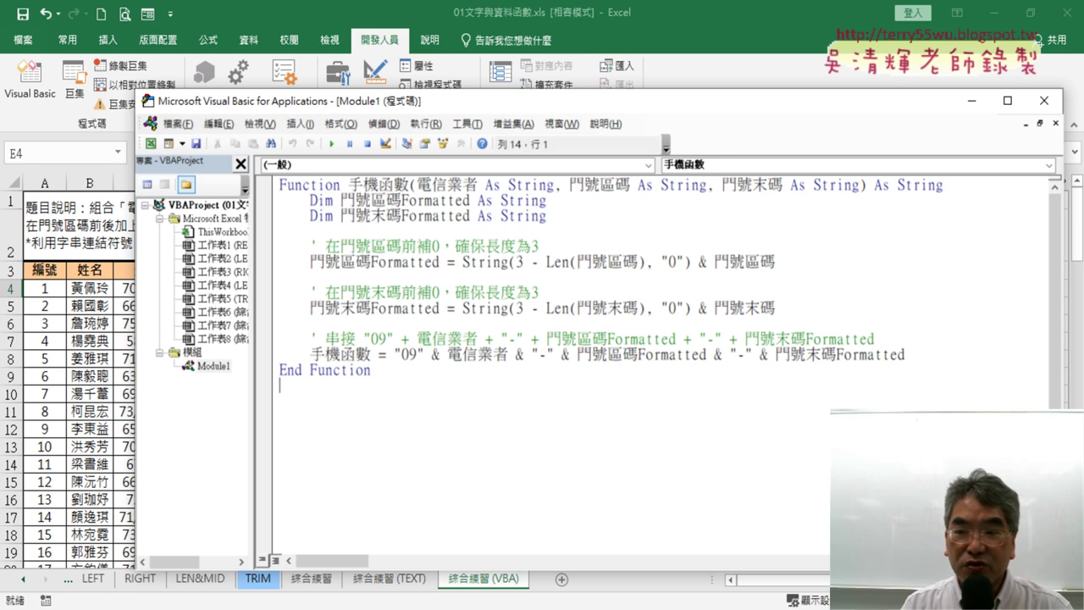
drag(1065, 408, 922, 408)
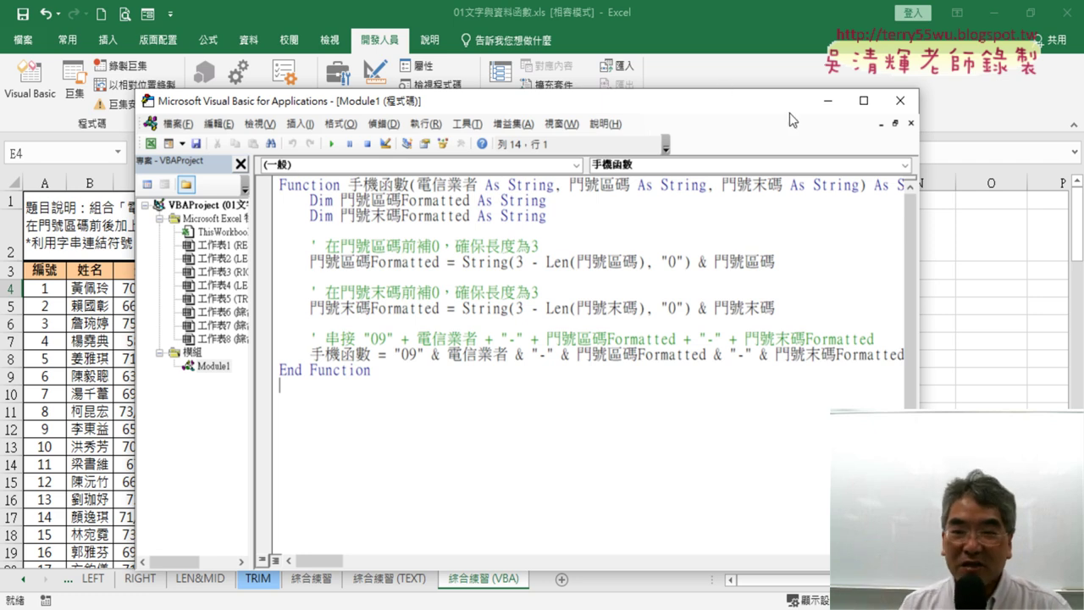
drag(918, 254, 1003, 254)
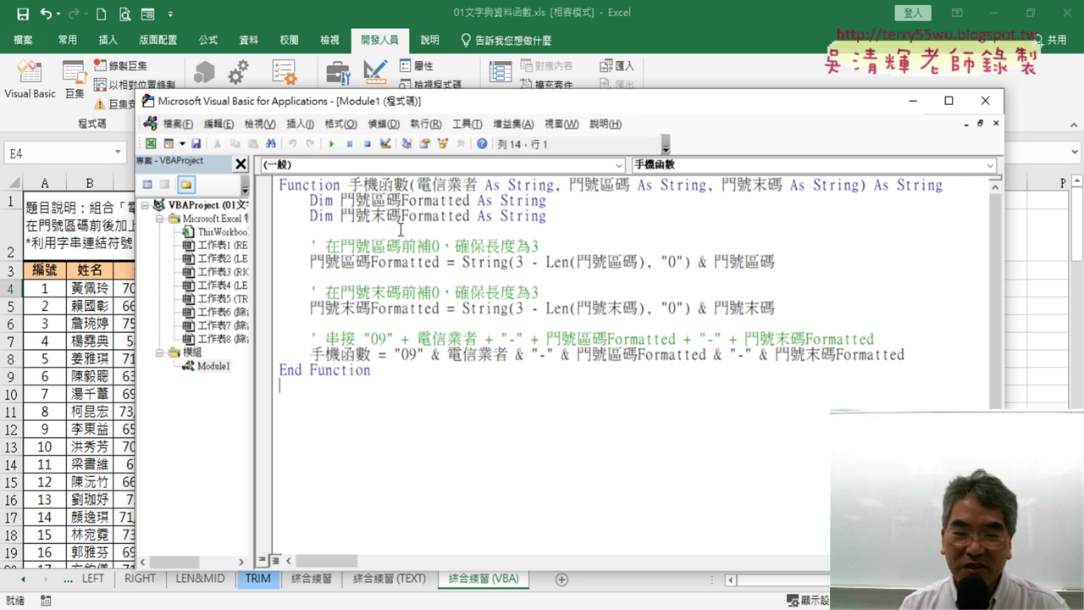
drag(401, 229, 310, 200)
click(375, 231)
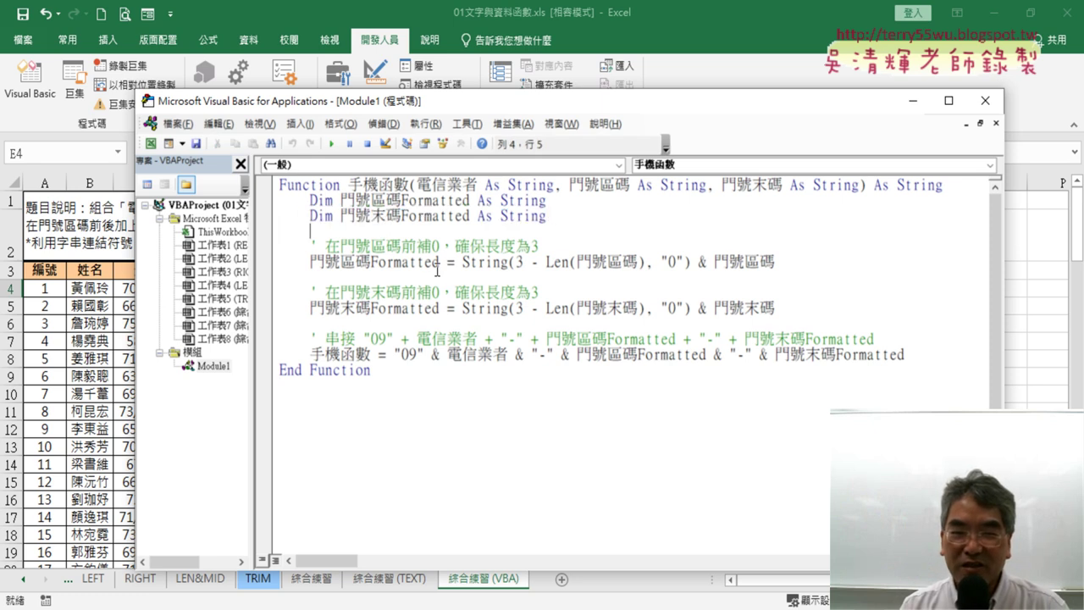
click(622, 294)
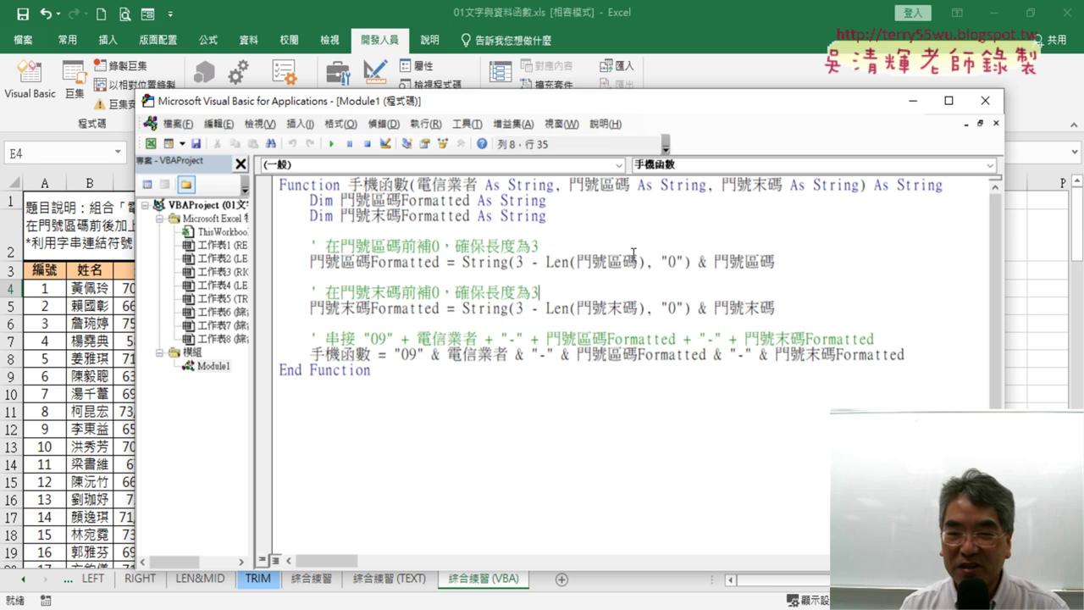
click(517, 216)
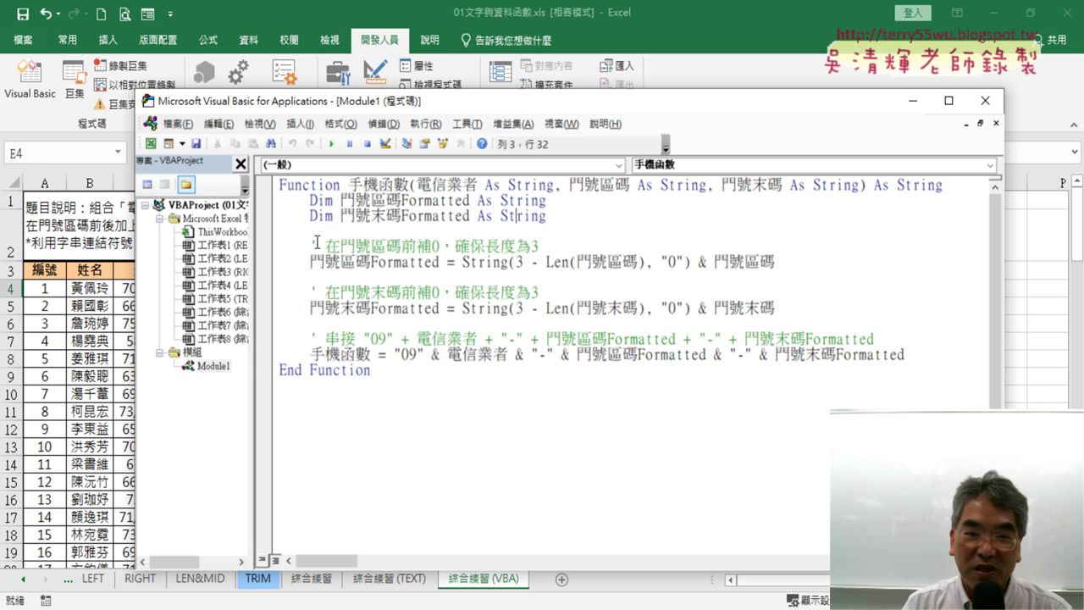
key(shift+Left)
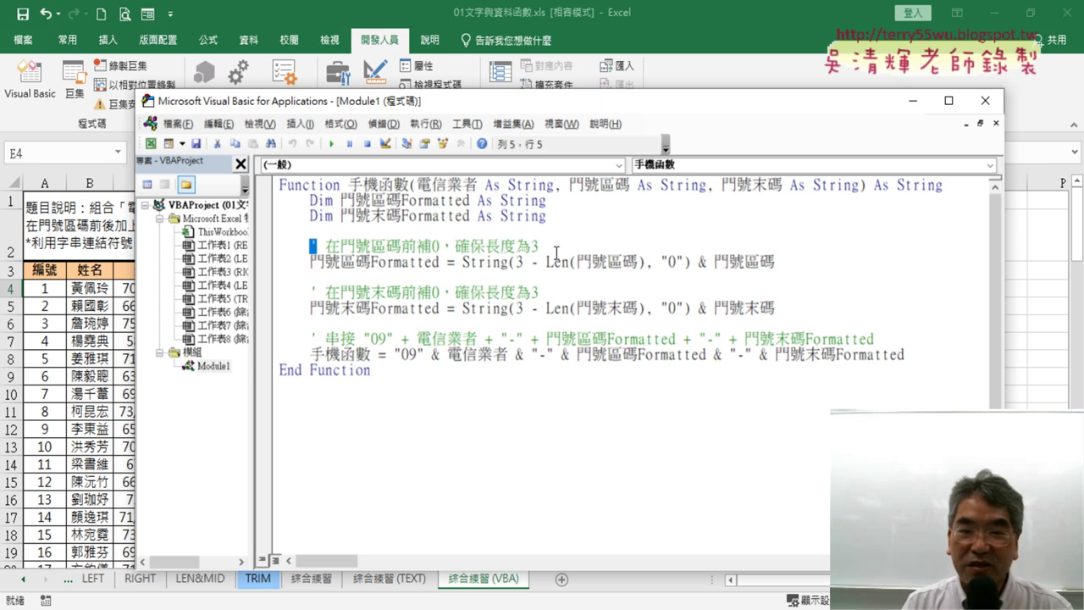
drag(557, 253, 324, 247)
click(318, 247)
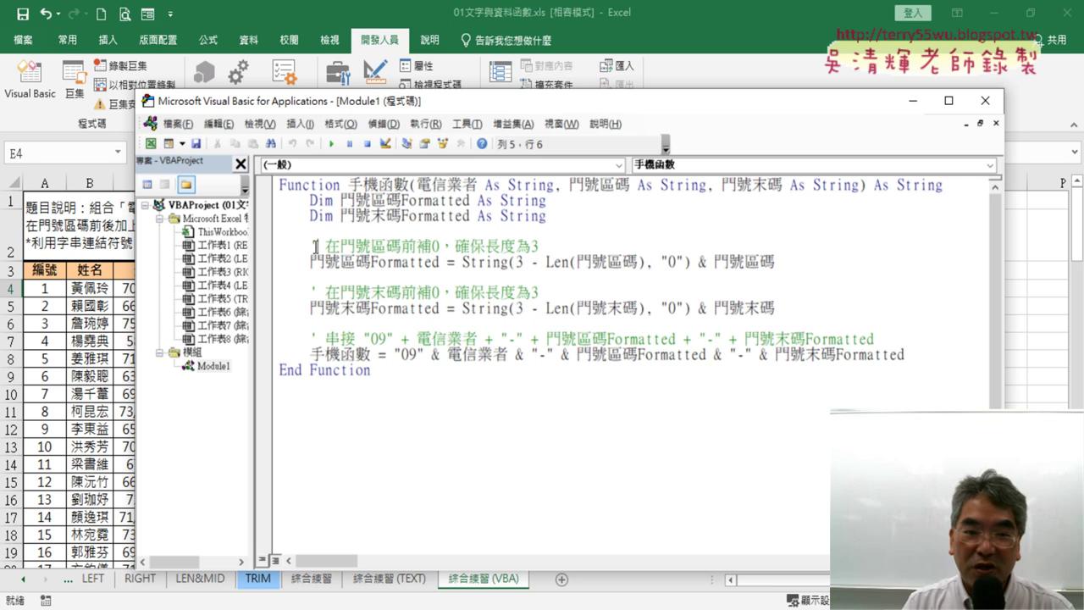
key(shift+Left)
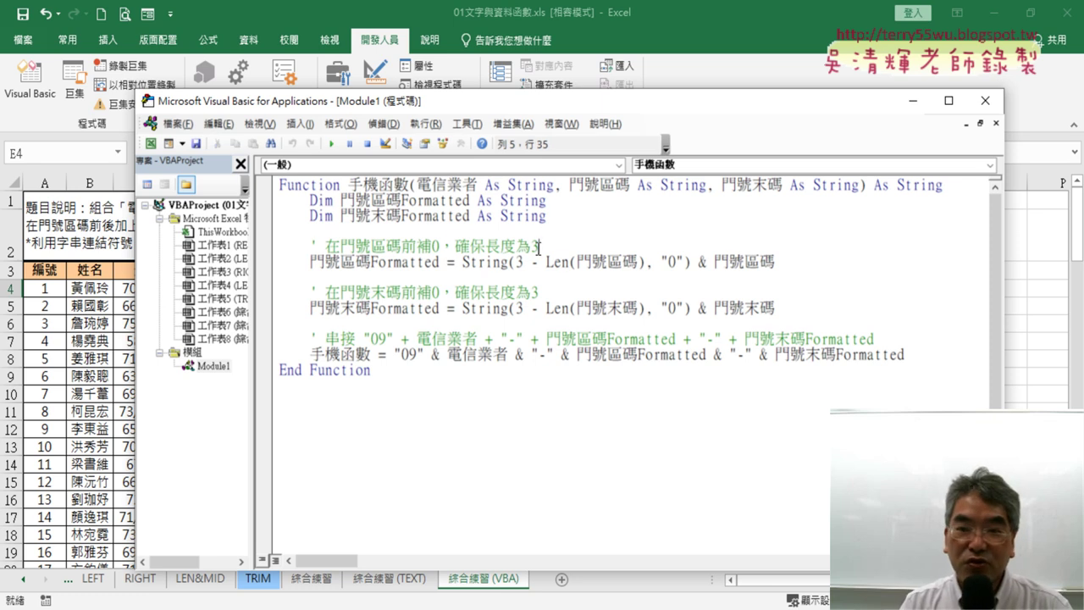
drag(542, 247, 318, 246)
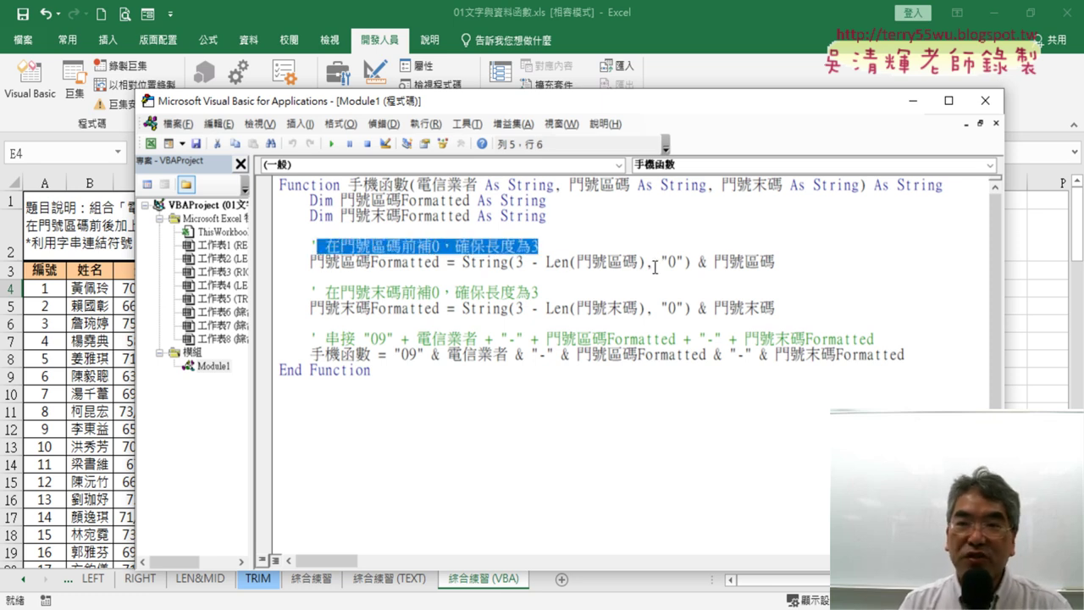
click(496, 262)
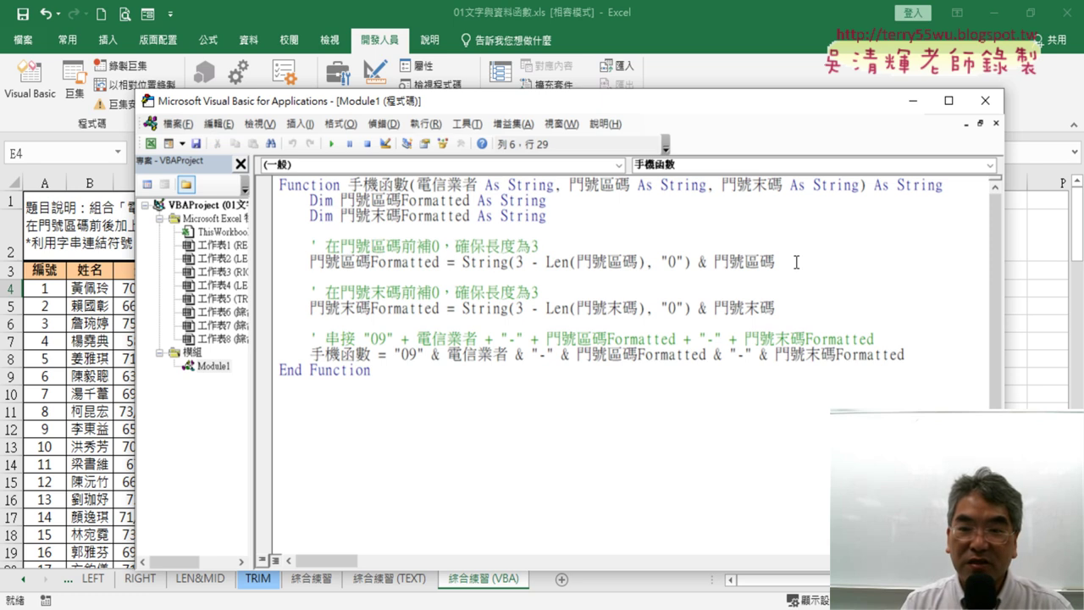
drag(579, 246, 320, 247)
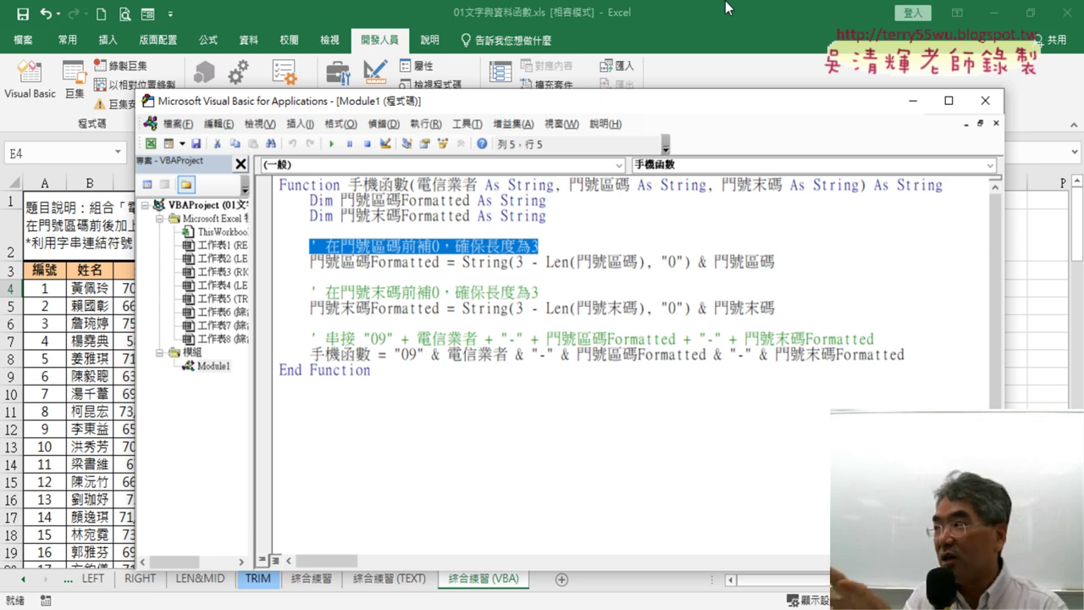
- Highlight the area-code padding expression and the Dim, 門號區碼Formatted and String parts of its declaration
click(591, 245)
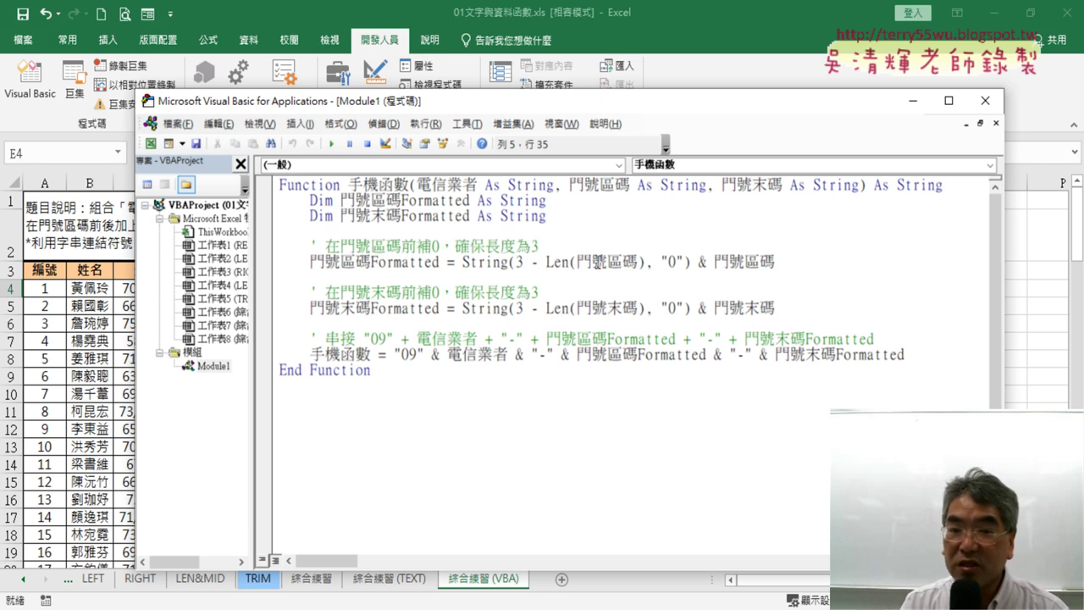
drag(803, 263, 462, 262)
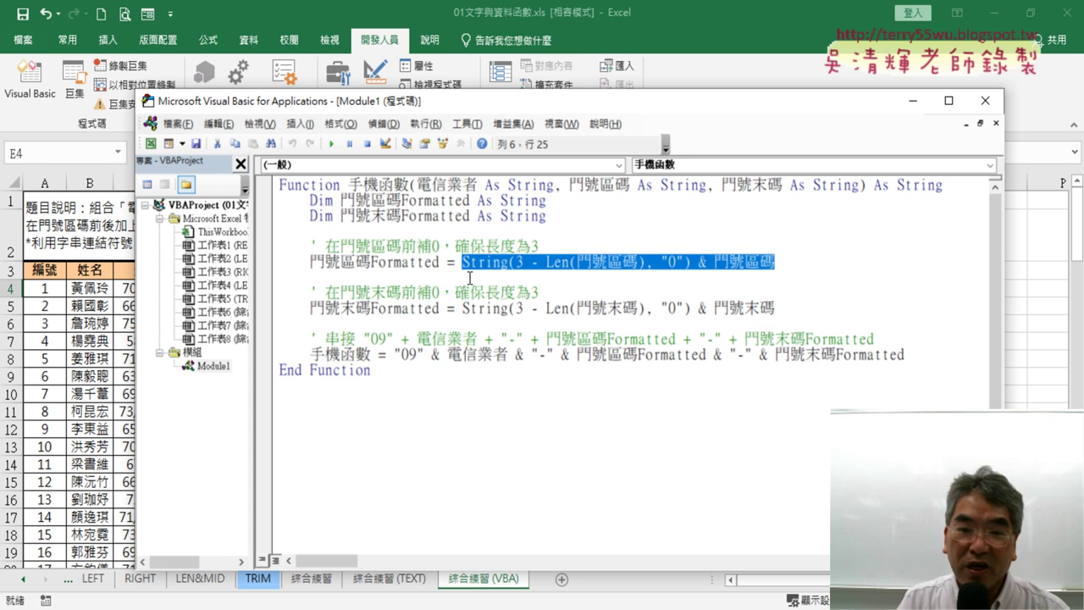
drag(333, 200, 310, 200)
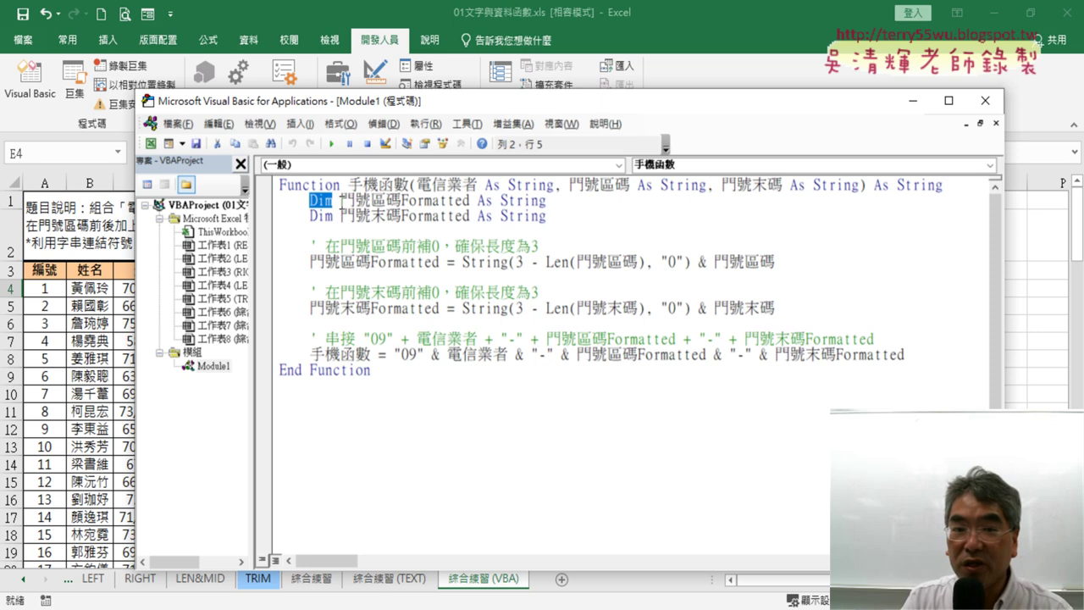
drag(340, 201, 470, 200)
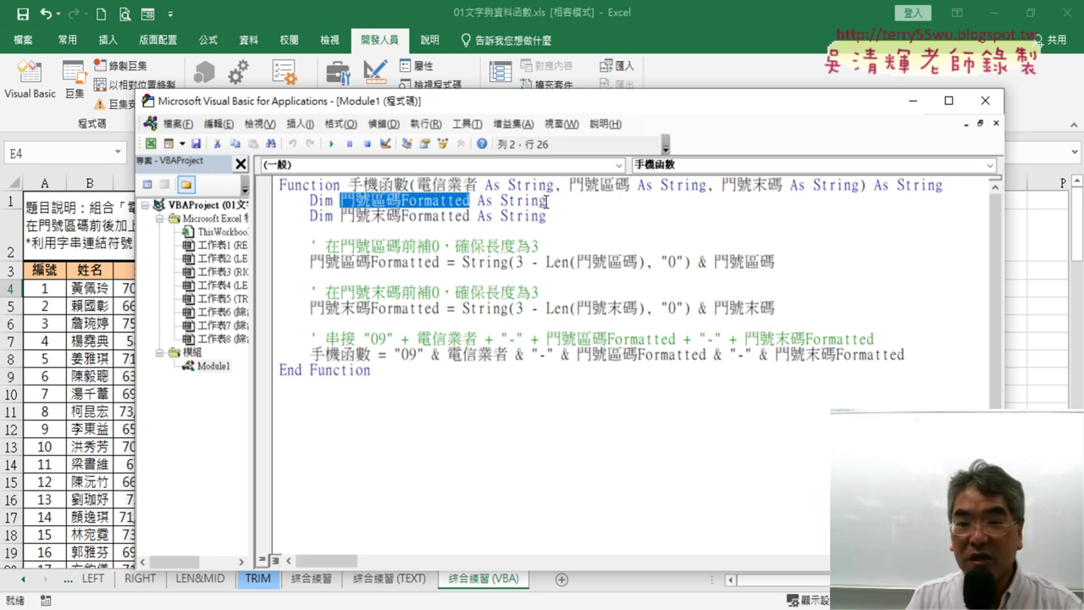
mouse_move(521, 201)
mouse_down()
mouse_move(547, 201)
mouse_move(499, 202)
mouse_up()
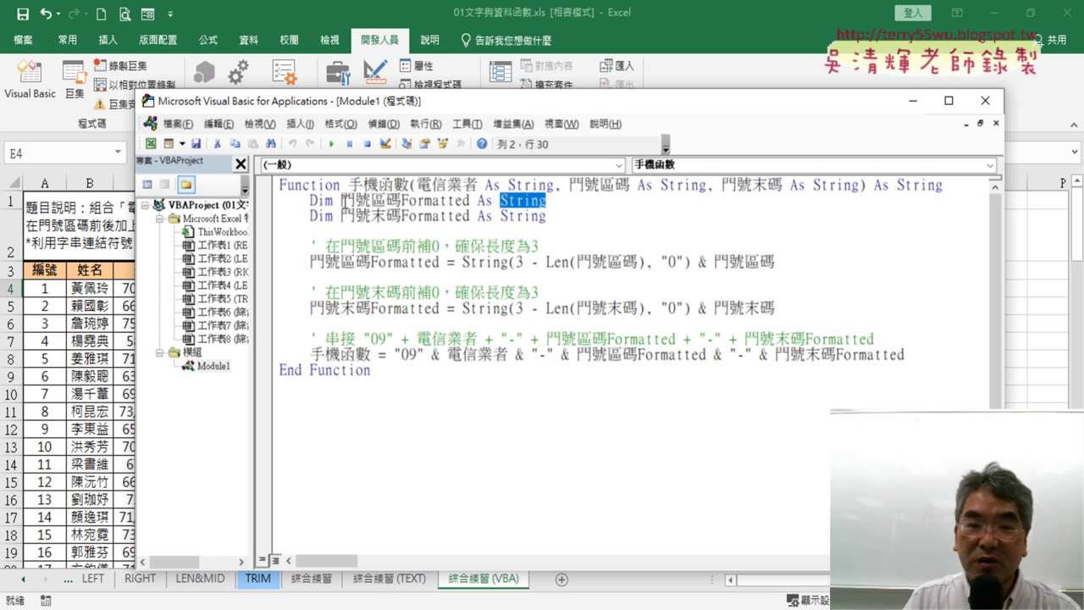
drag(341, 202, 469, 204)
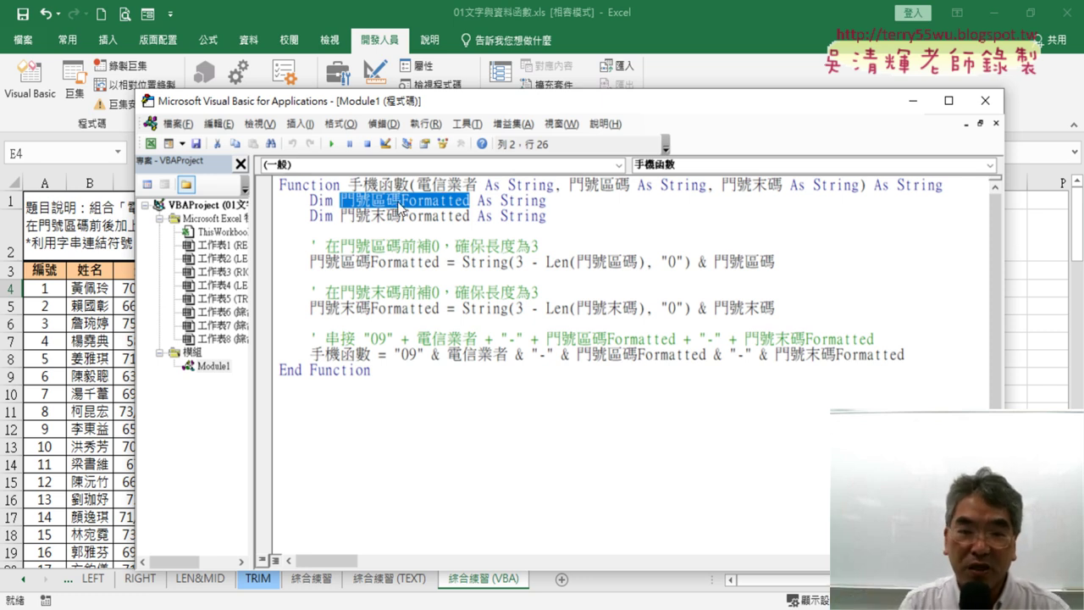
- Highlight the padding expression and the 區碼 and 末碼 names, then lower the code window below row 4
click(464, 263)
drag(465, 264, 776, 264)
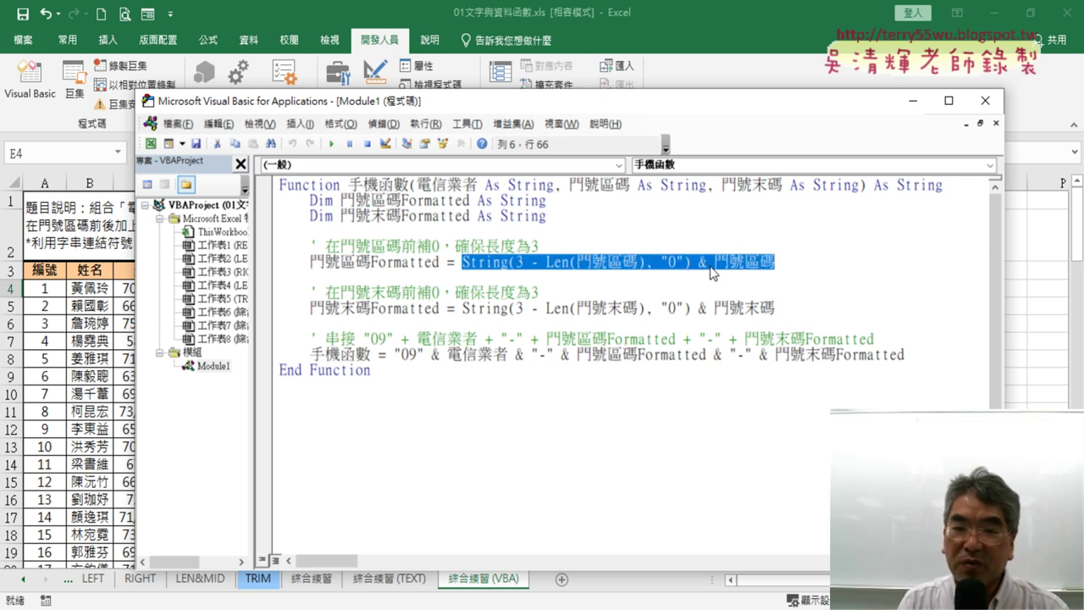
click(356, 265)
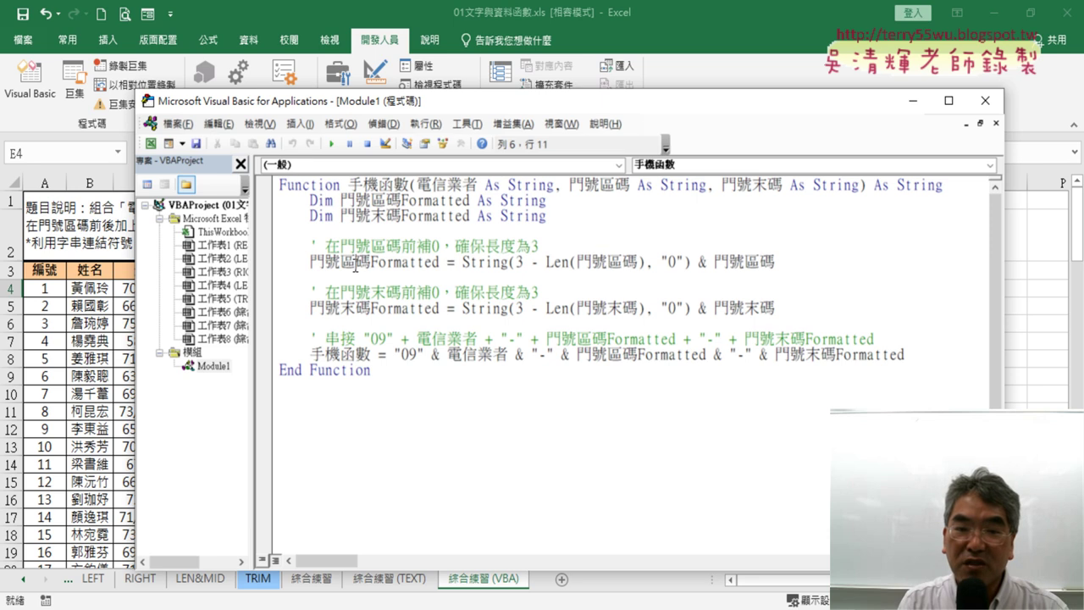
drag(372, 262, 340, 262)
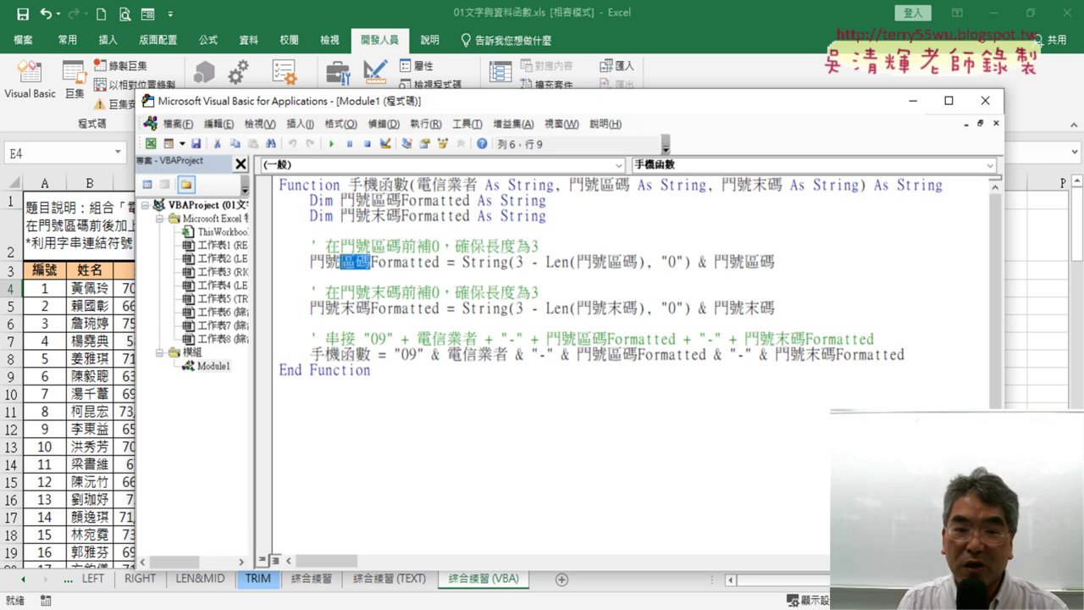
drag(372, 309, 341, 309)
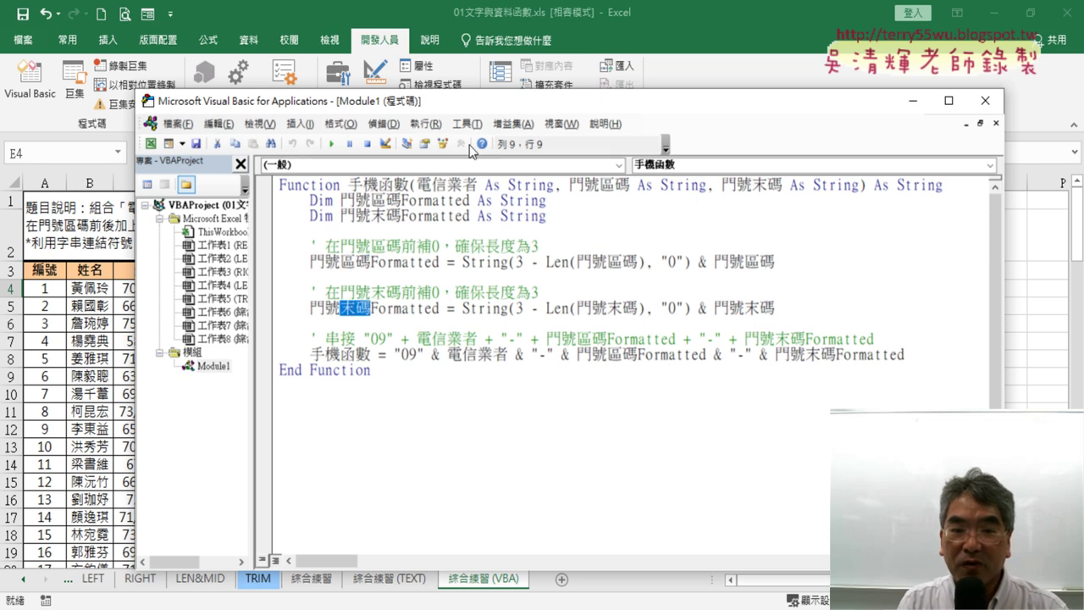
mouse_move(500, 100)
mouse_down()
mouse_move(487, 322)
mouse_move(419, 294)
mouse_up()
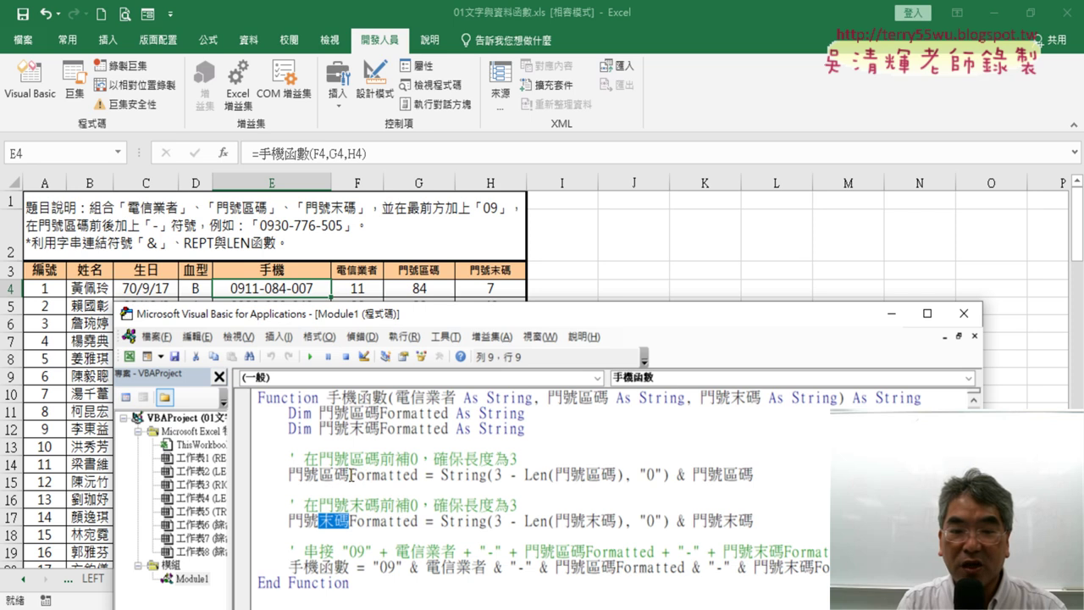
drag(417, 475, 288, 475)
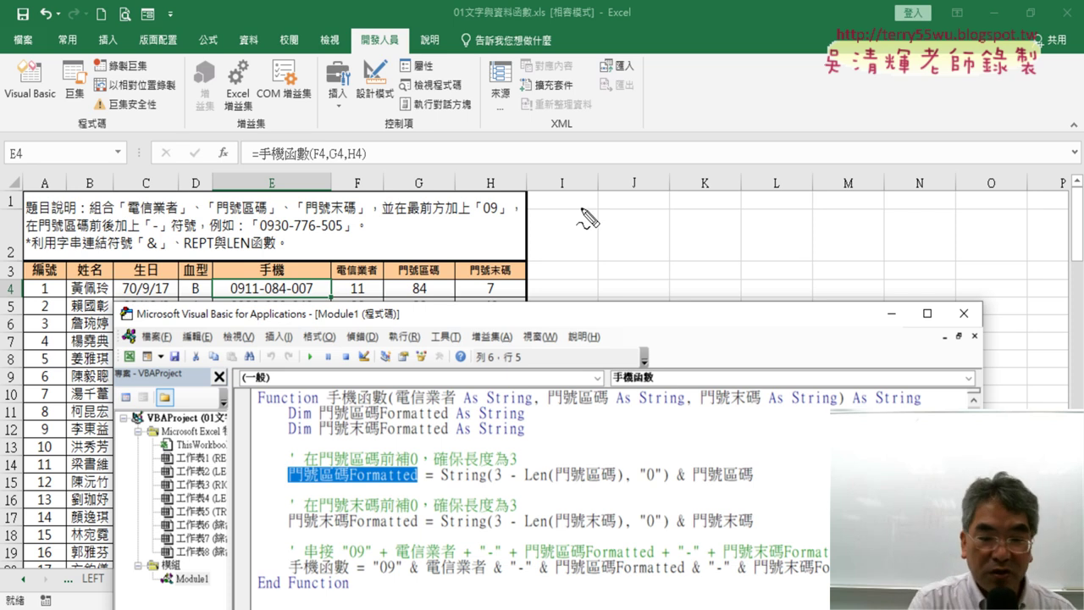
drag(385, 578, 407, 583)
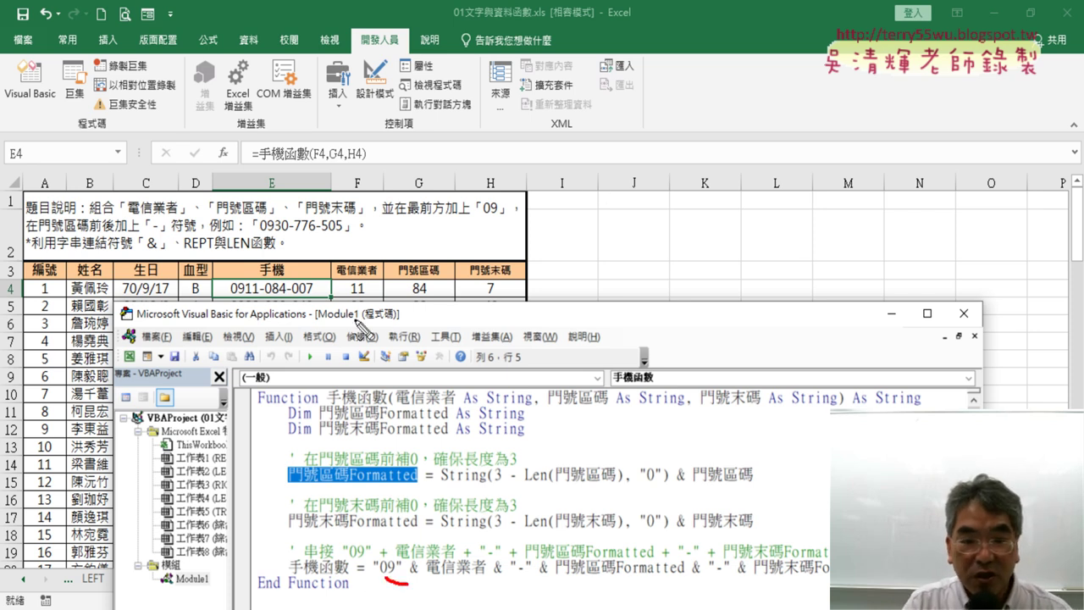
drag(349, 299, 367, 297)
drag(433, 577, 484, 574)
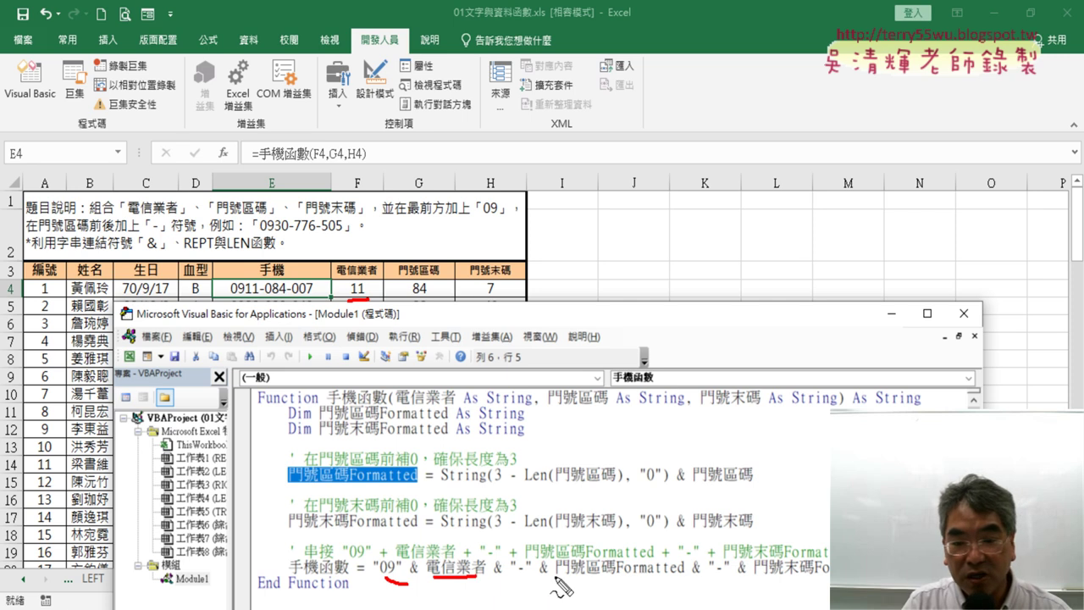
drag(572, 576, 671, 576)
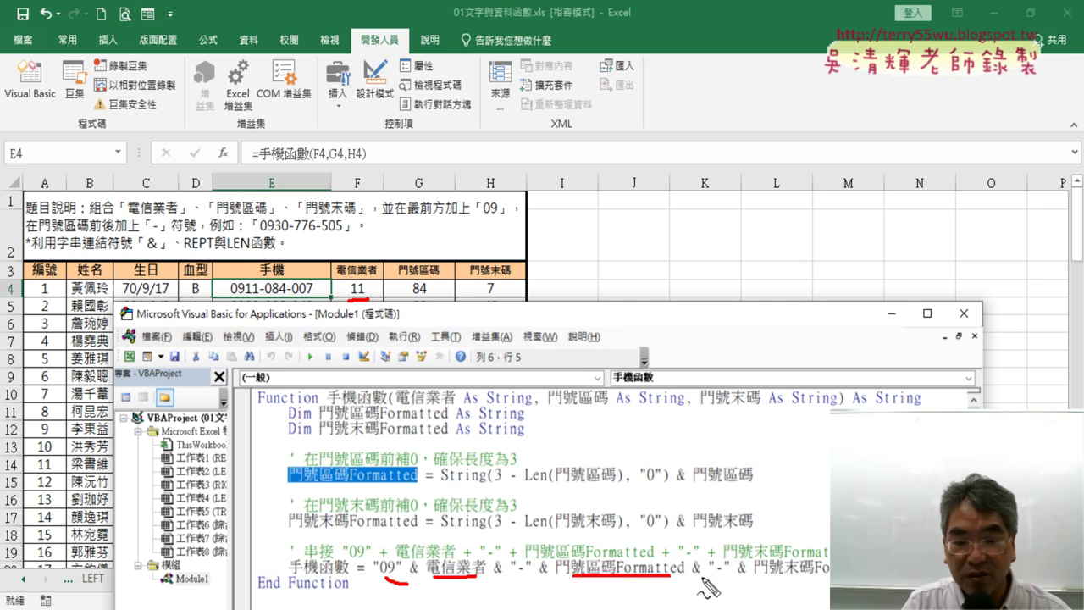
drag(785, 578, 830, 575)
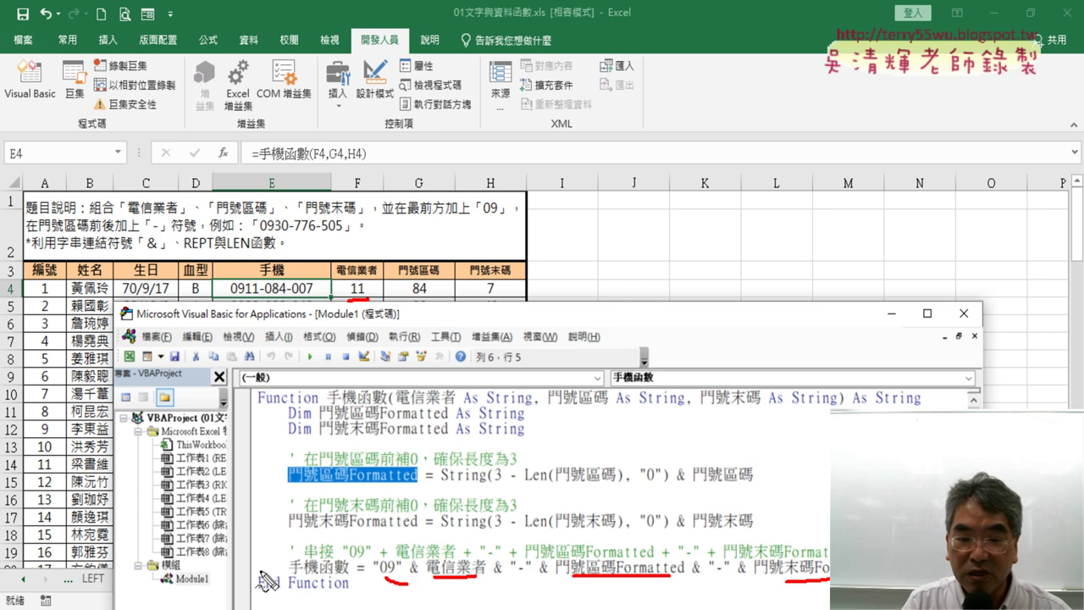
mouse_move(375, 555)
mouse_down()
mouse_move(383, 596)
mouse_move(830, 536)
mouse_up()
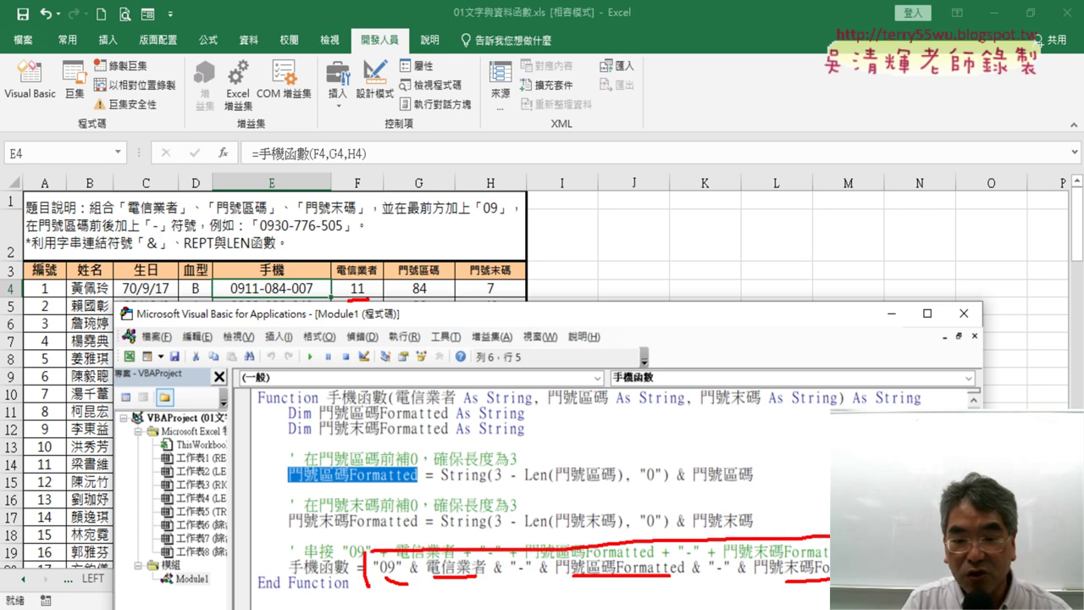
drag(830, 593, 364, 598)
mouse_move(517, 547)
mouse_down()
mouse_move(371, 546)
mouse_move(330, 555)
mouse_move(360, 567)
mouse_move(288, 574)
mouse_up()
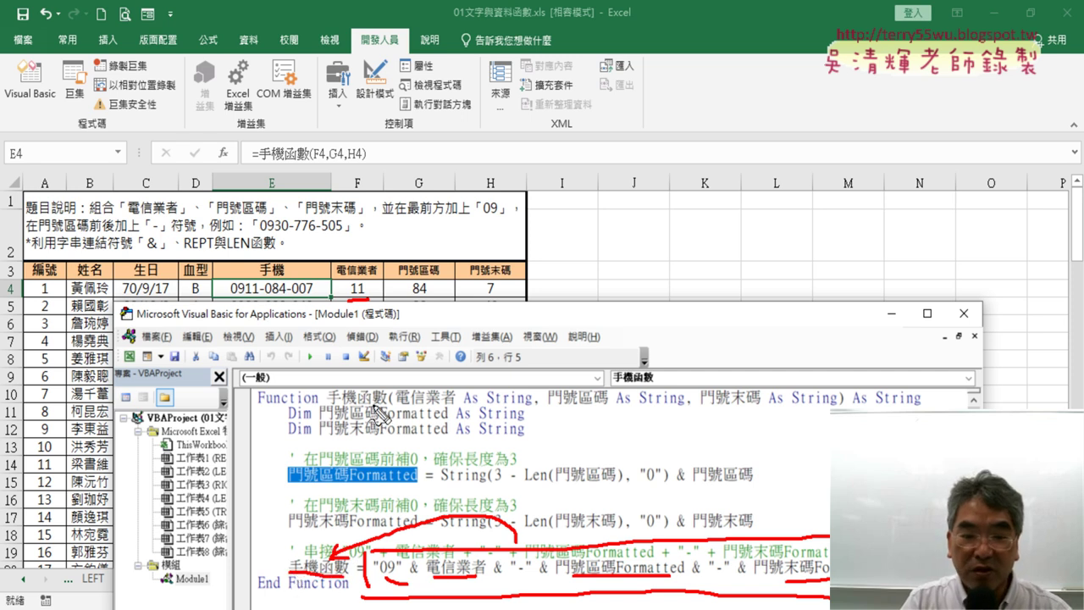
drag(377, 406, 327, 405)
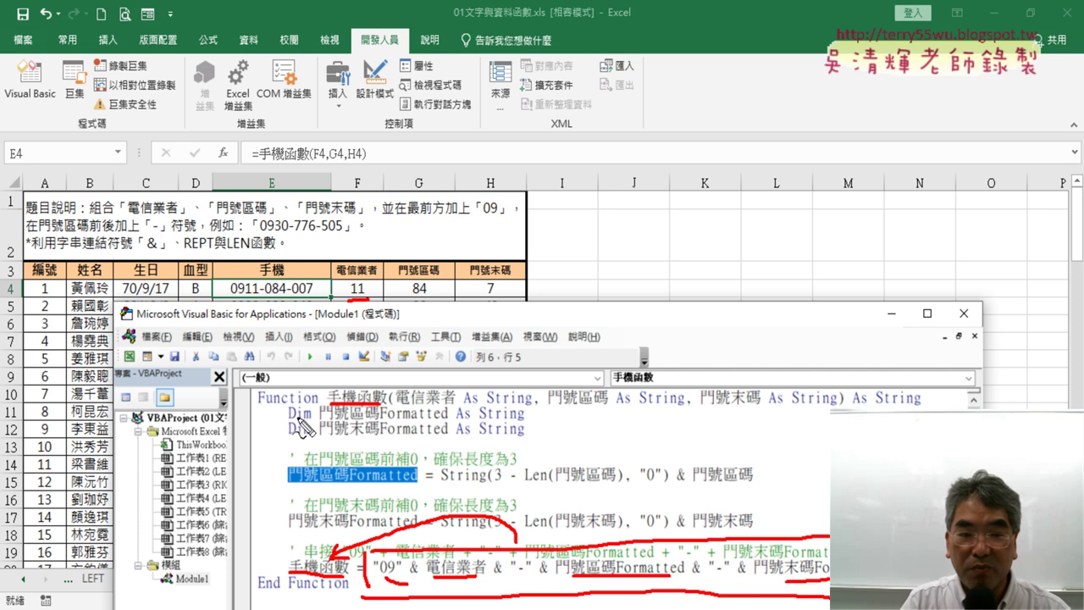
mouse_move(292, 563)
mouse_down()
mouse_move(262, 307)
mouse_move(273, 320)
mouse_move(213, 303)
mouse_move(288, 278)
mouse_move(347, 288)
mouse_move(310, 320)
mouse_up()
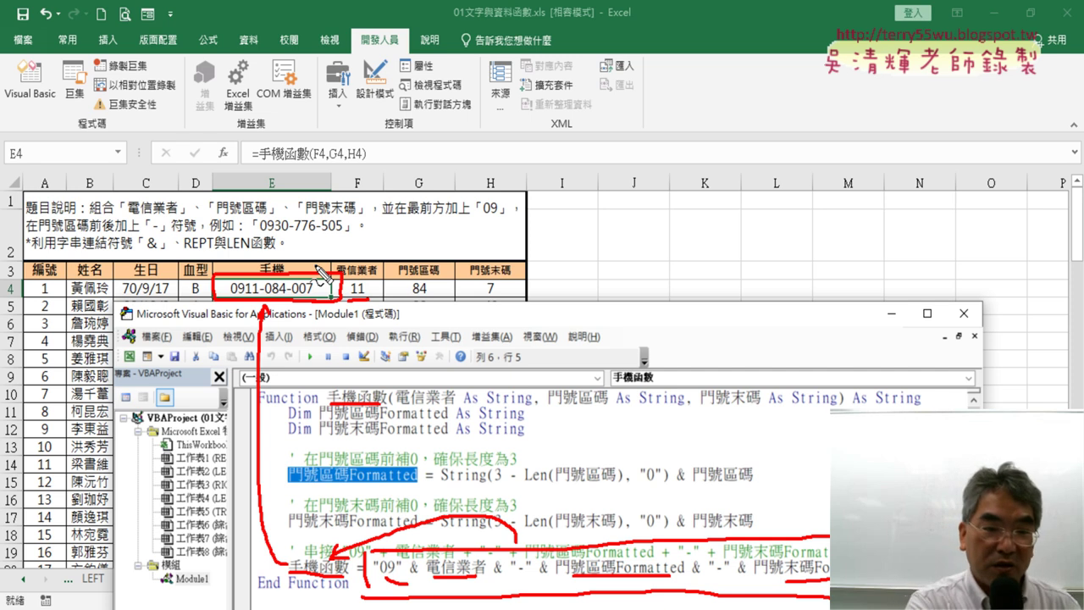
key(Escape)
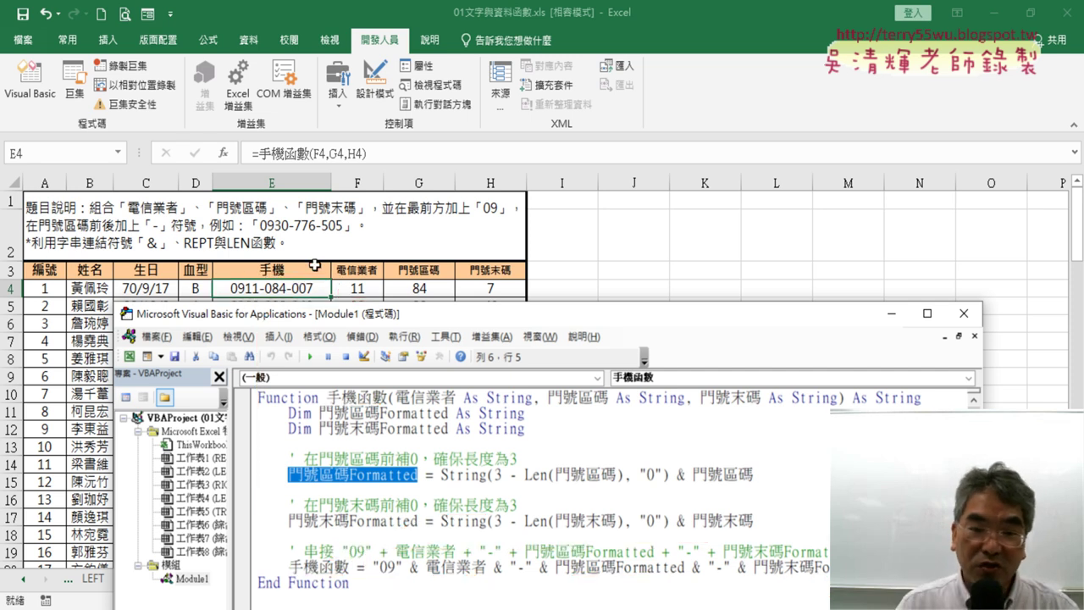
- Drag the code window up over the sheet to show the full 手機函數 function from Function to End Function
mouse_move(537, 321)
mouse_down()
mouse_move(757, 128)
mouse_move(701, 62)
mouse_up()
click(533, 370)
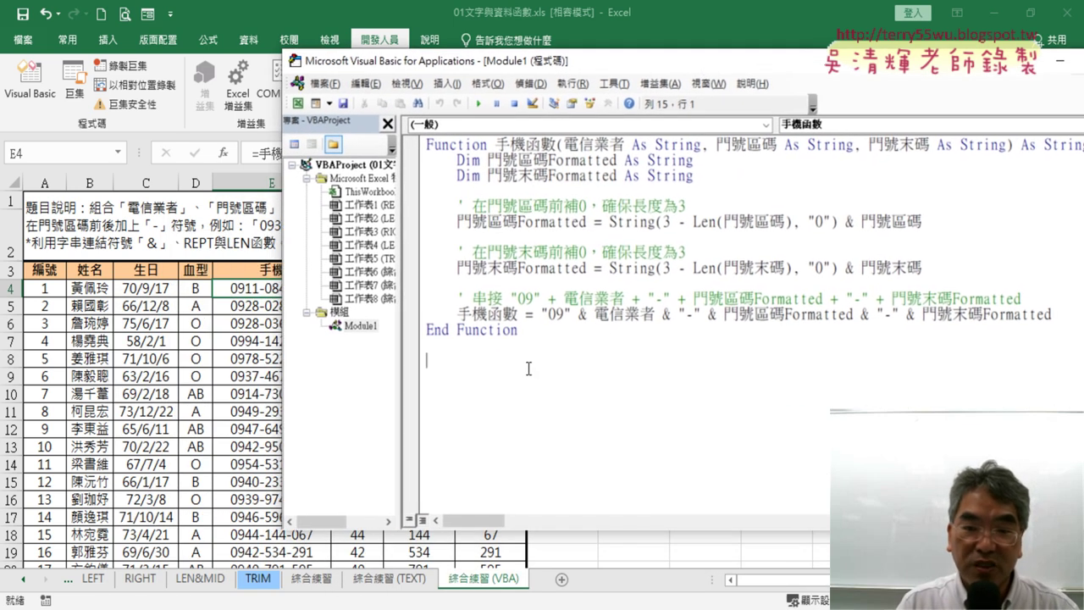